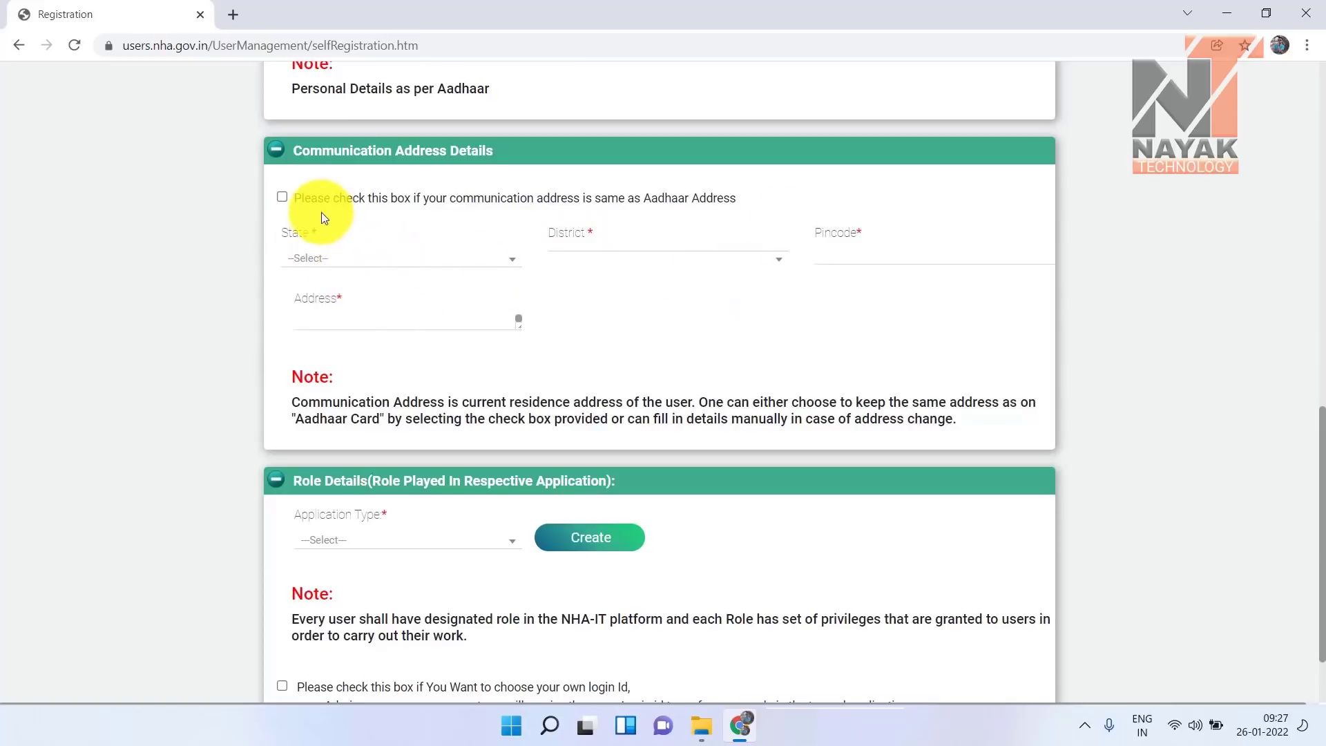
# Register with the Aadhaar address as communication address, application type BIS2.0 and role SELF USER
pyautogui.click(283, 199)
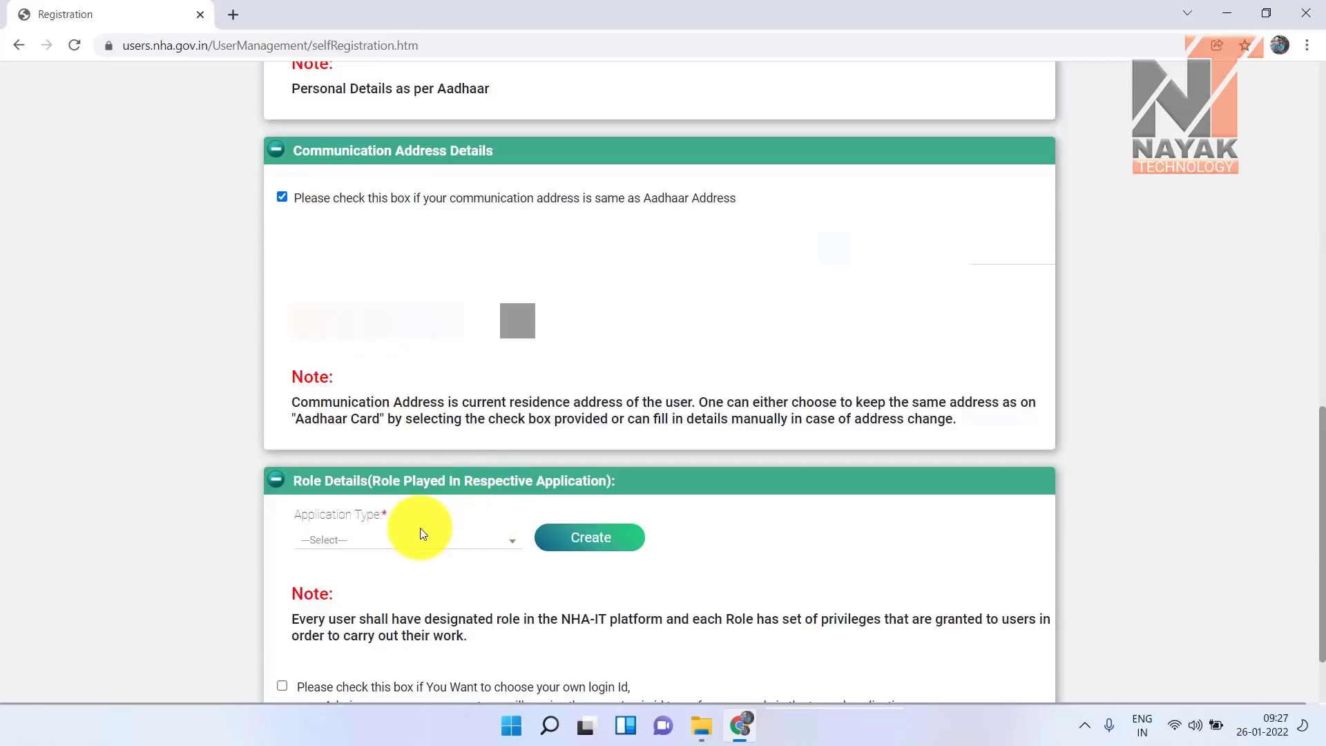
pyautogui.scroll(-1, 420, 530)
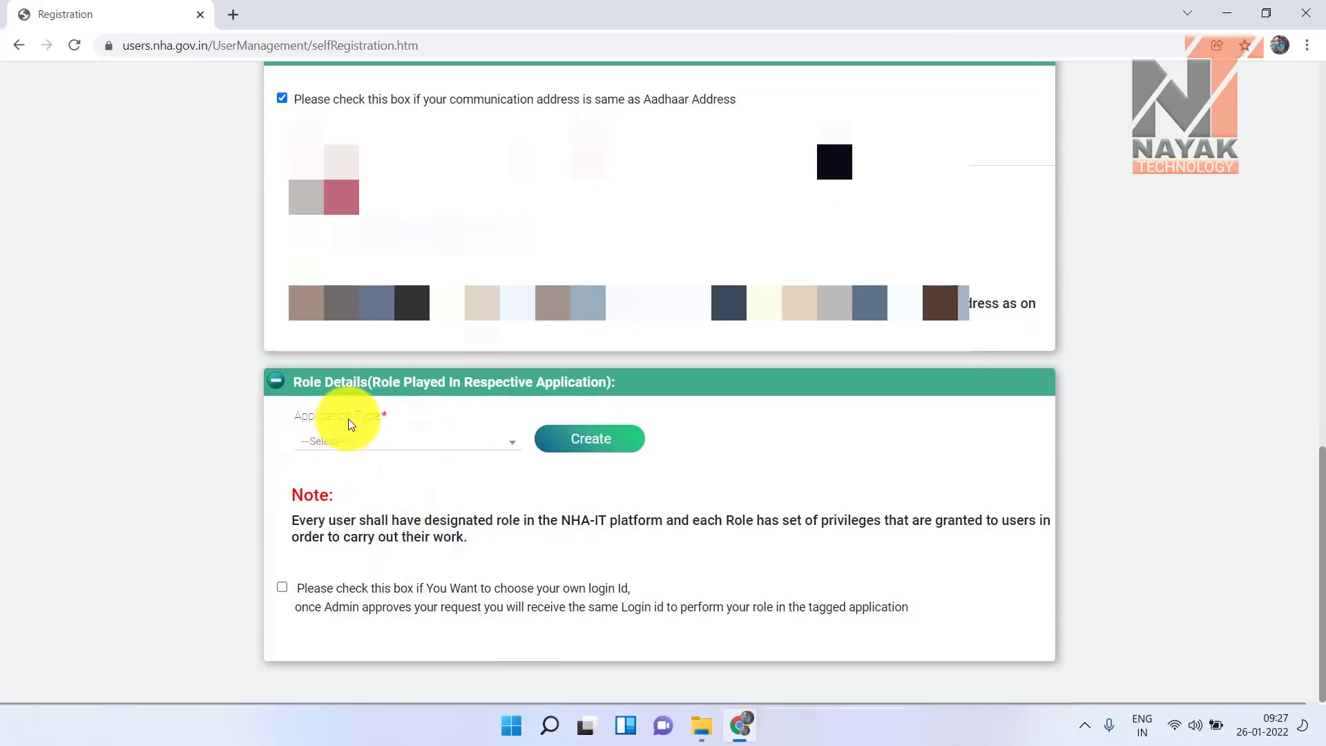
pyautogui.click(359, 444)
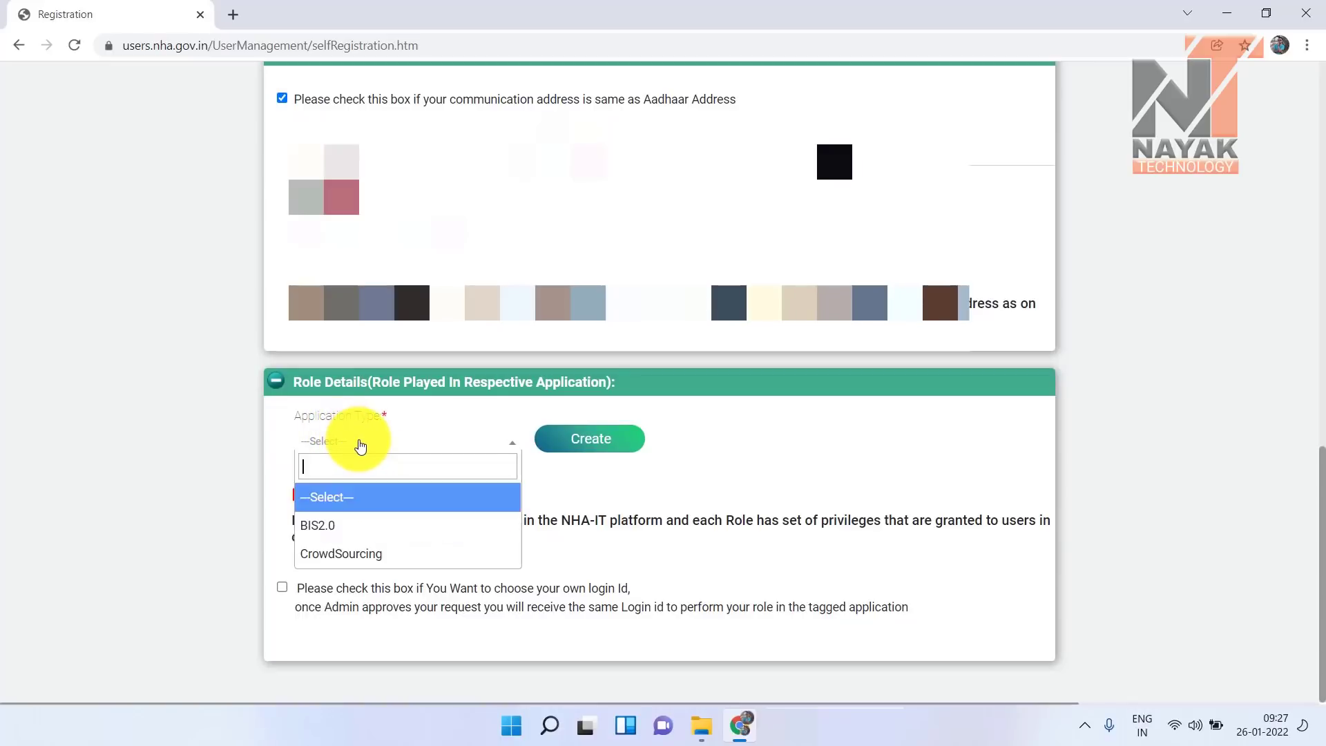
pyautogui.click(351, 527)
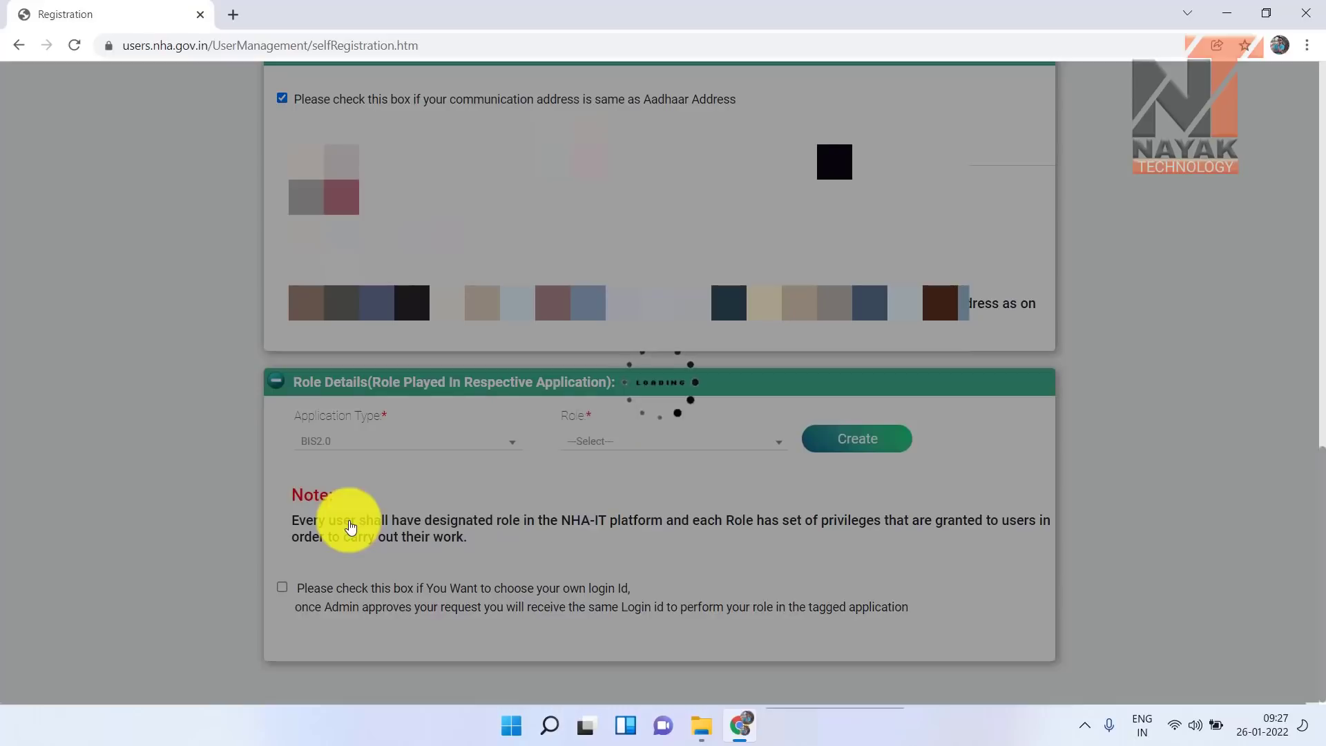
pyautogui.click(601, 446)
pyautogui.scroll(-2, 631, 559)
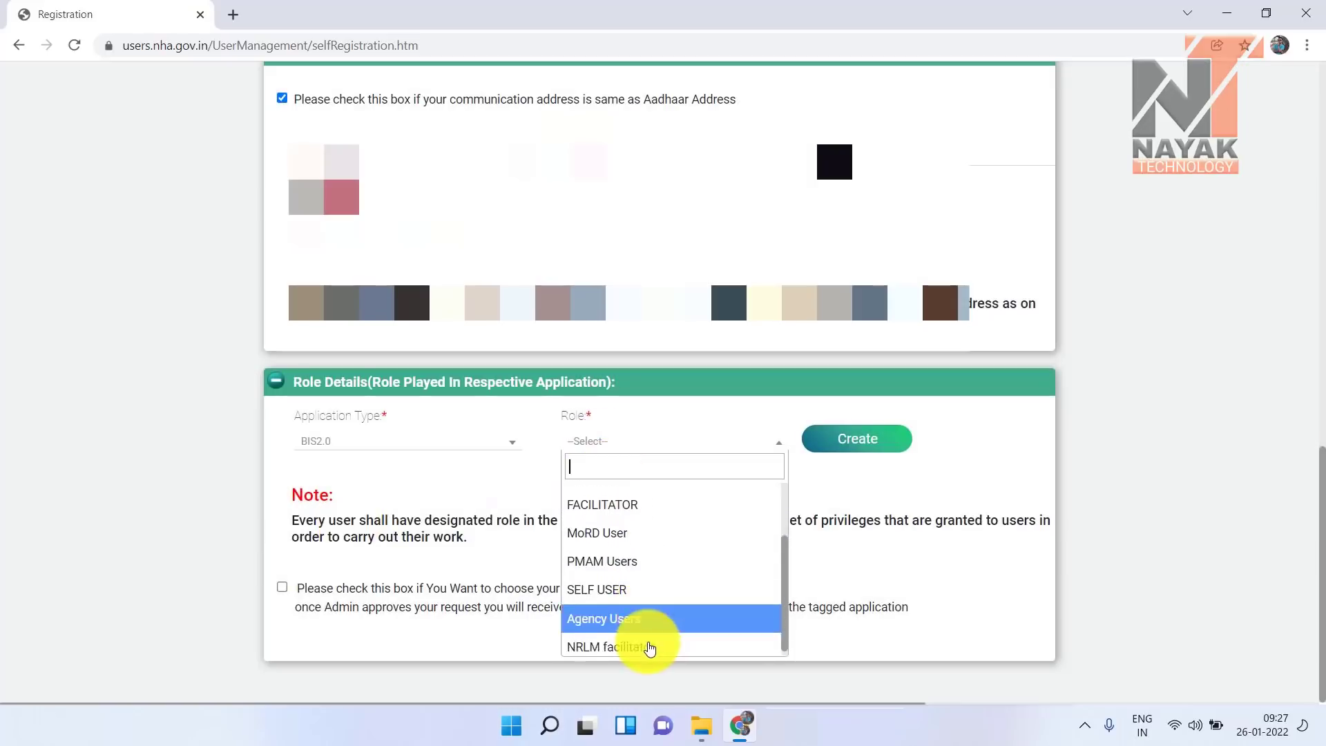
pyautogui.click(639, 593)
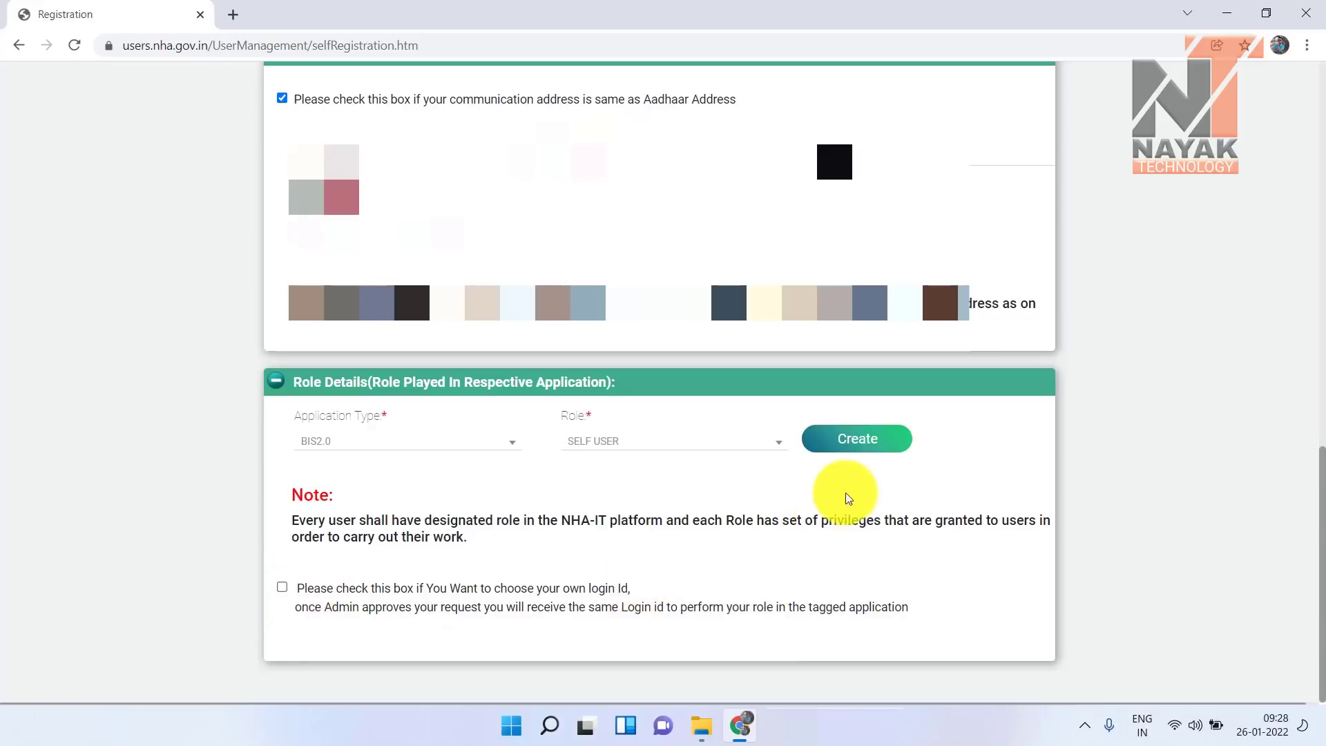
pyautogui.click(875, 447)
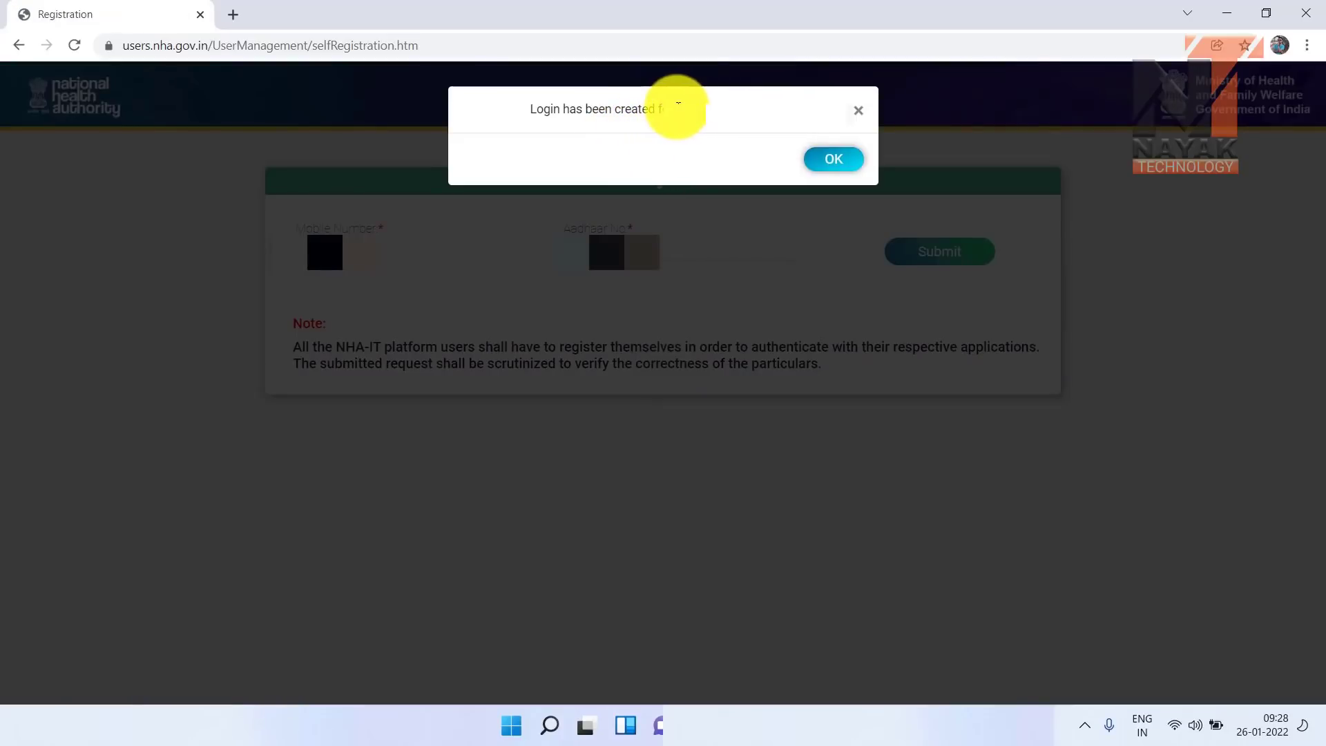
# Copy the newly created login id from the confirmation message
pyautogui.moveTo(670, 108); pyautogui.dragTo(775, 104)
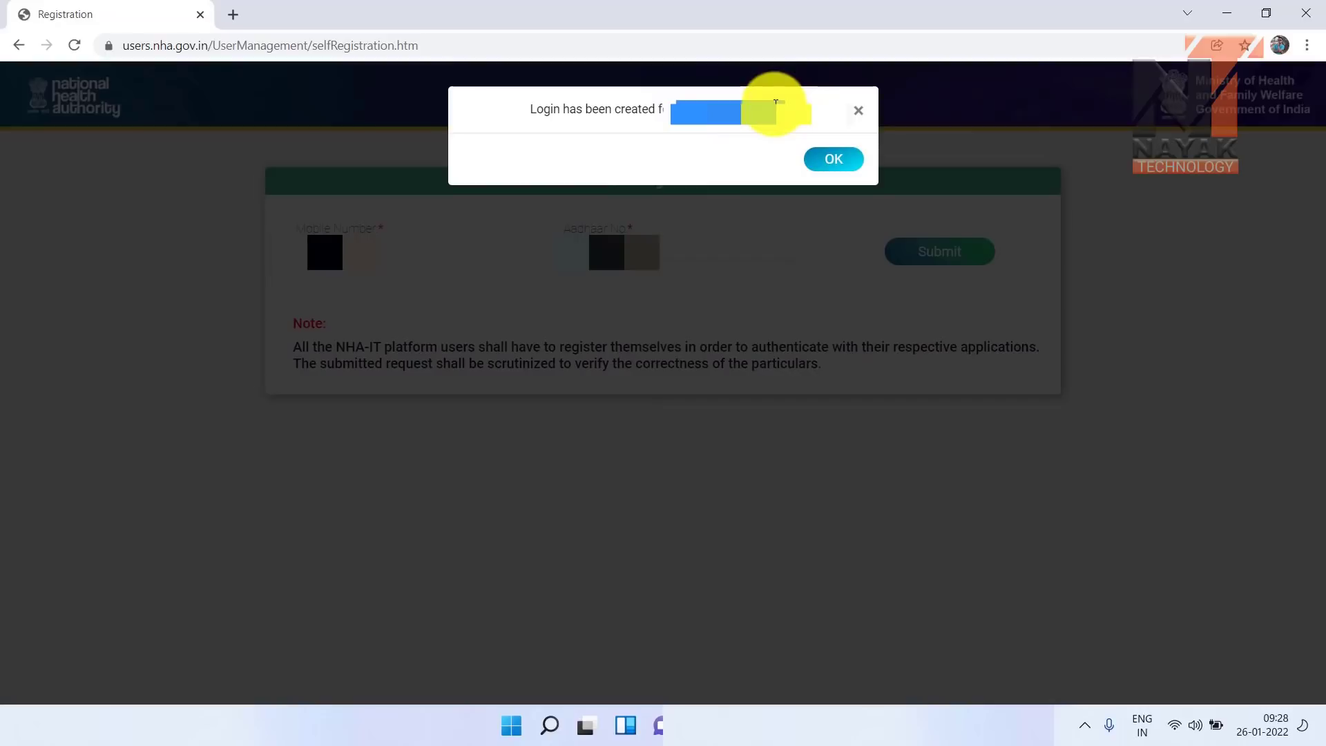
pyautogui.rightClick(776, 103)
pyautogui.click(787, 123)
# Dismiss the confirmation and swap the registration tab for a new browser tab
pyautogui.click(833, 165)
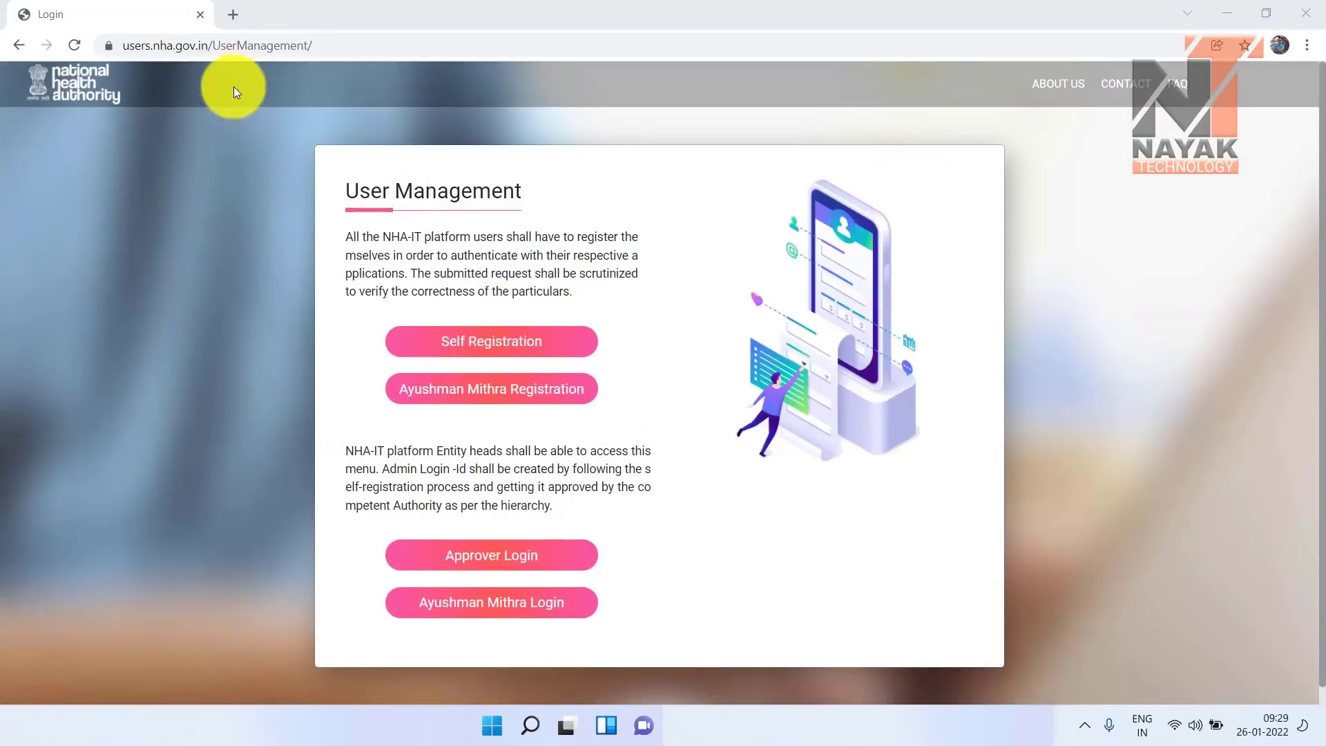
pyautogui.click(230, 14)
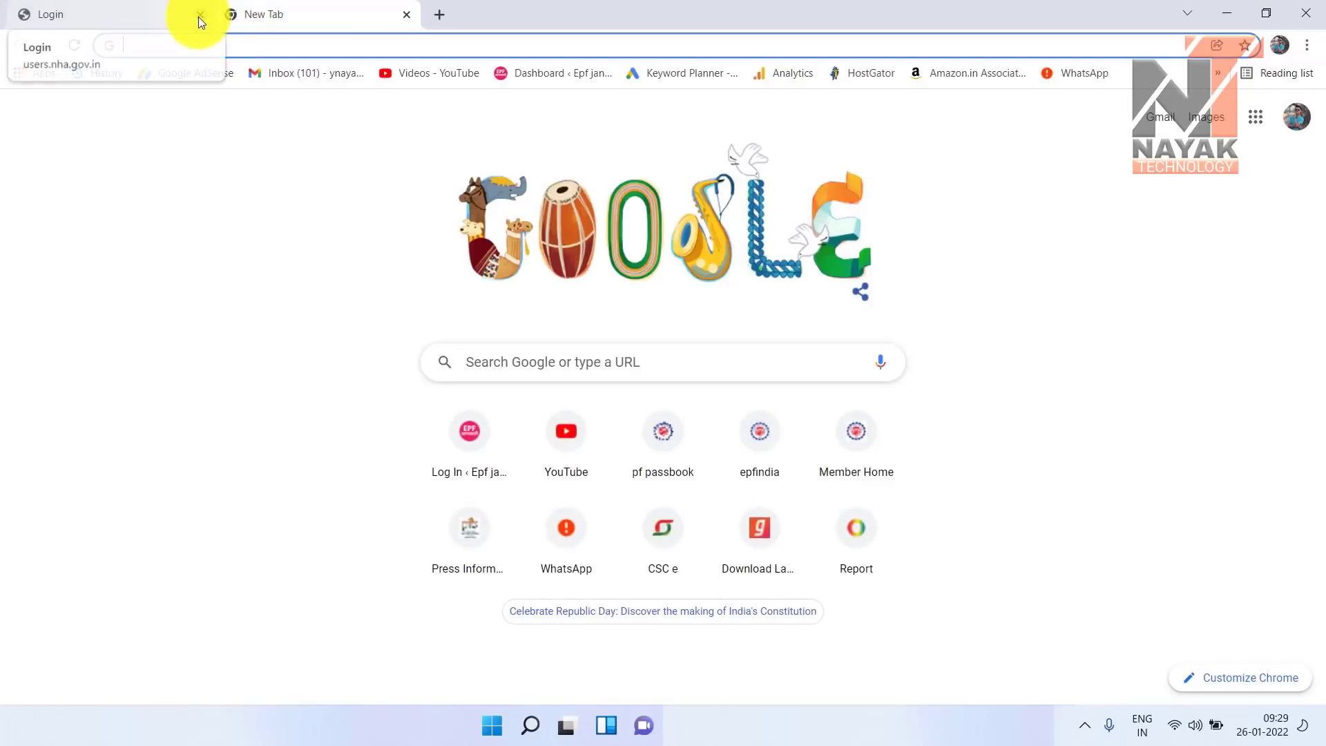
pyautogui.click(200, 14)
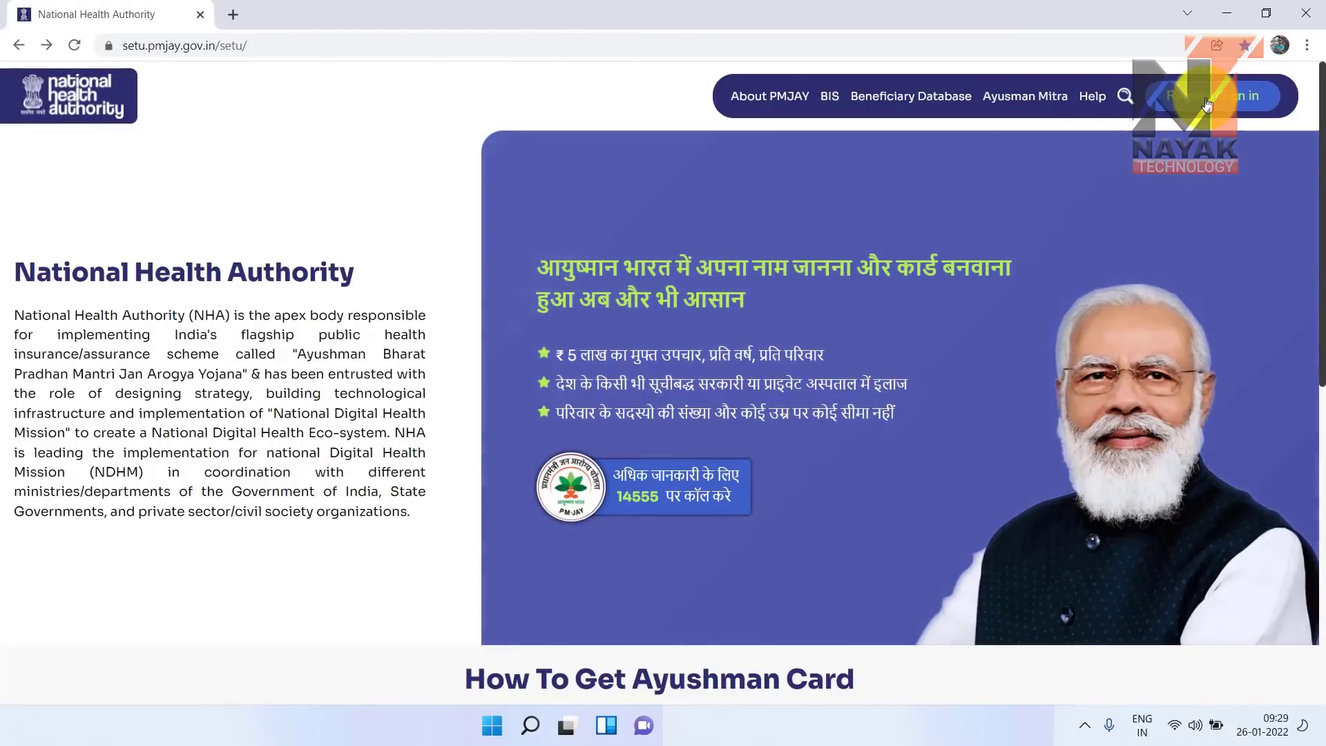
# Sign in to PMJAY Setu with the new login, entering and validating the mobile OTP
pyautogui.click(1207, 103)
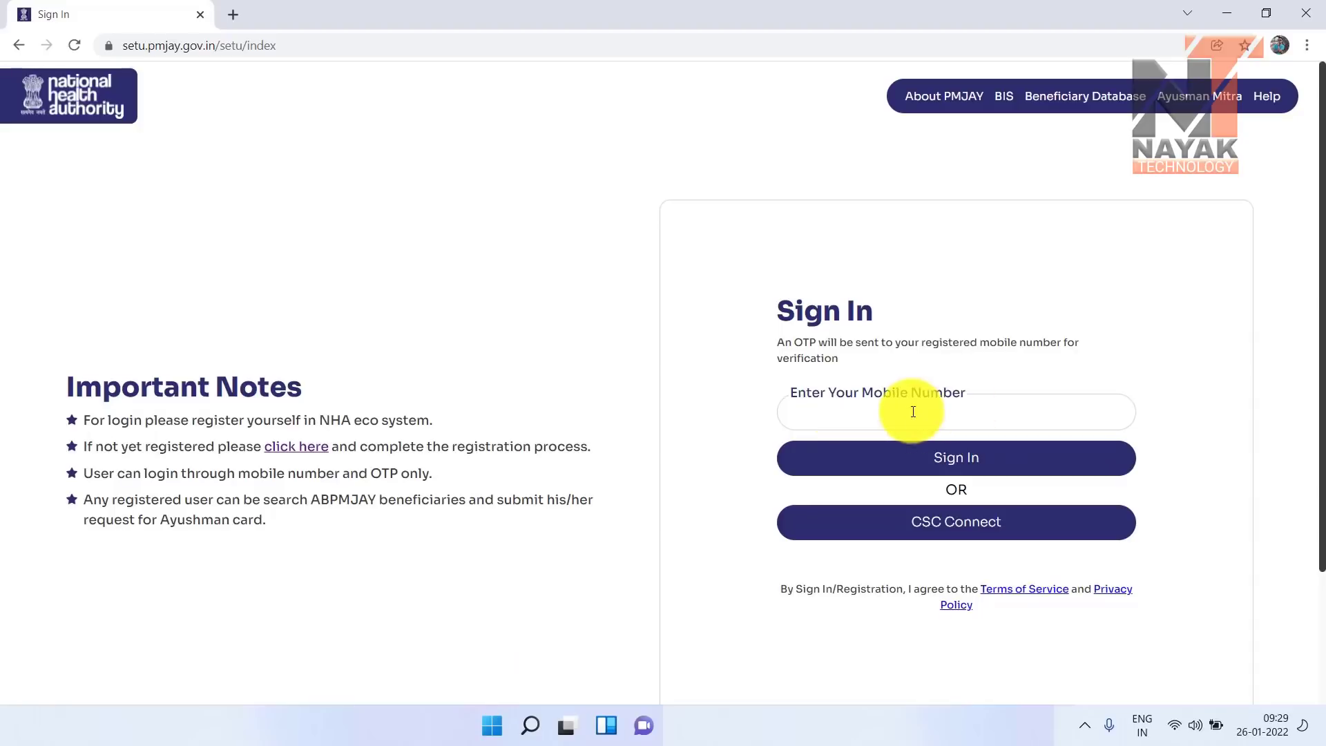
pyautogui.click(957, 456)
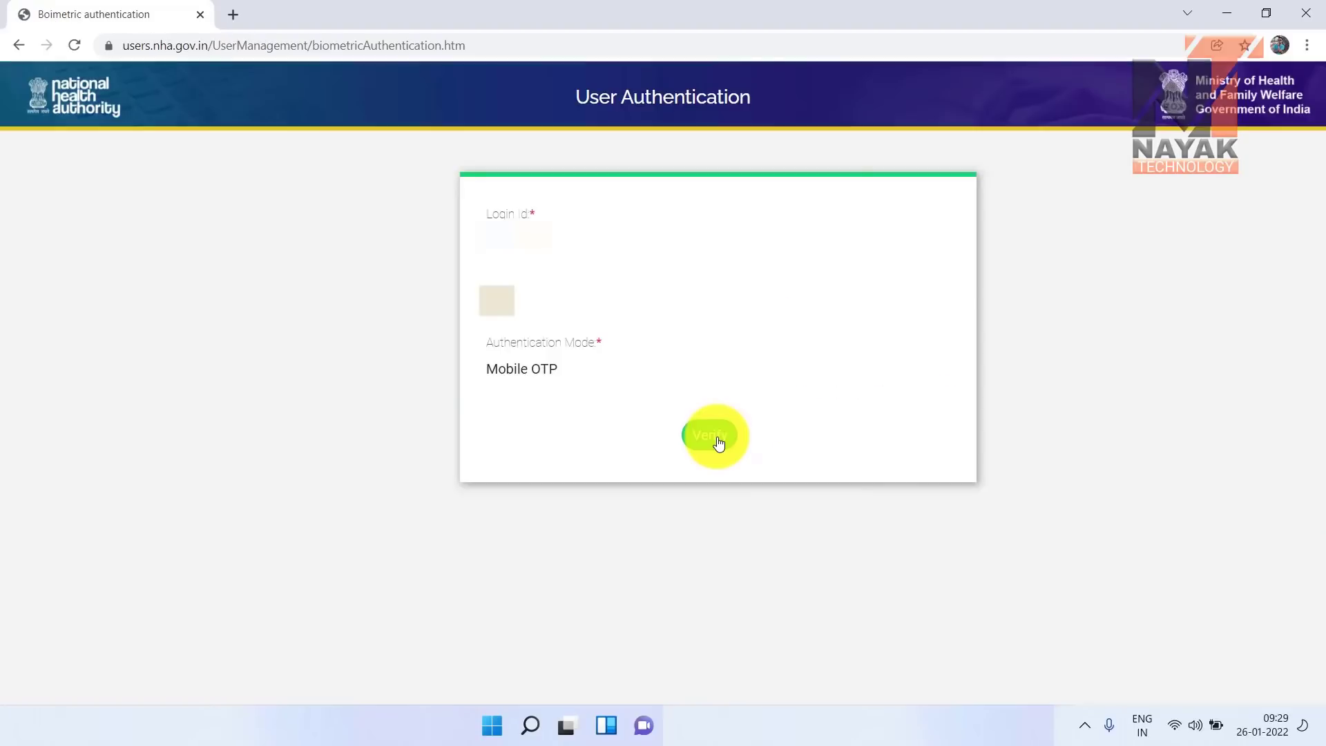
pyautogui.click(712, 437)
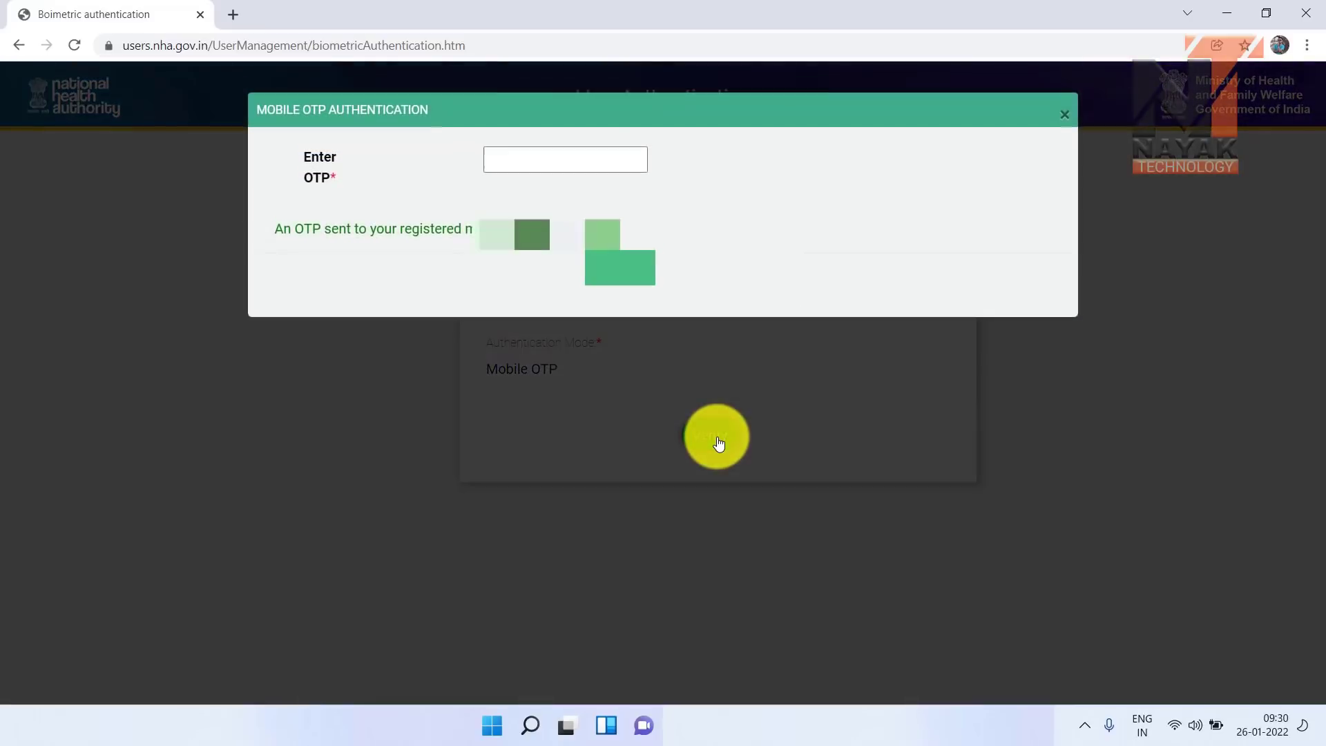
pyautogui.click(571, 159)
pyautogui.click(615, 287)
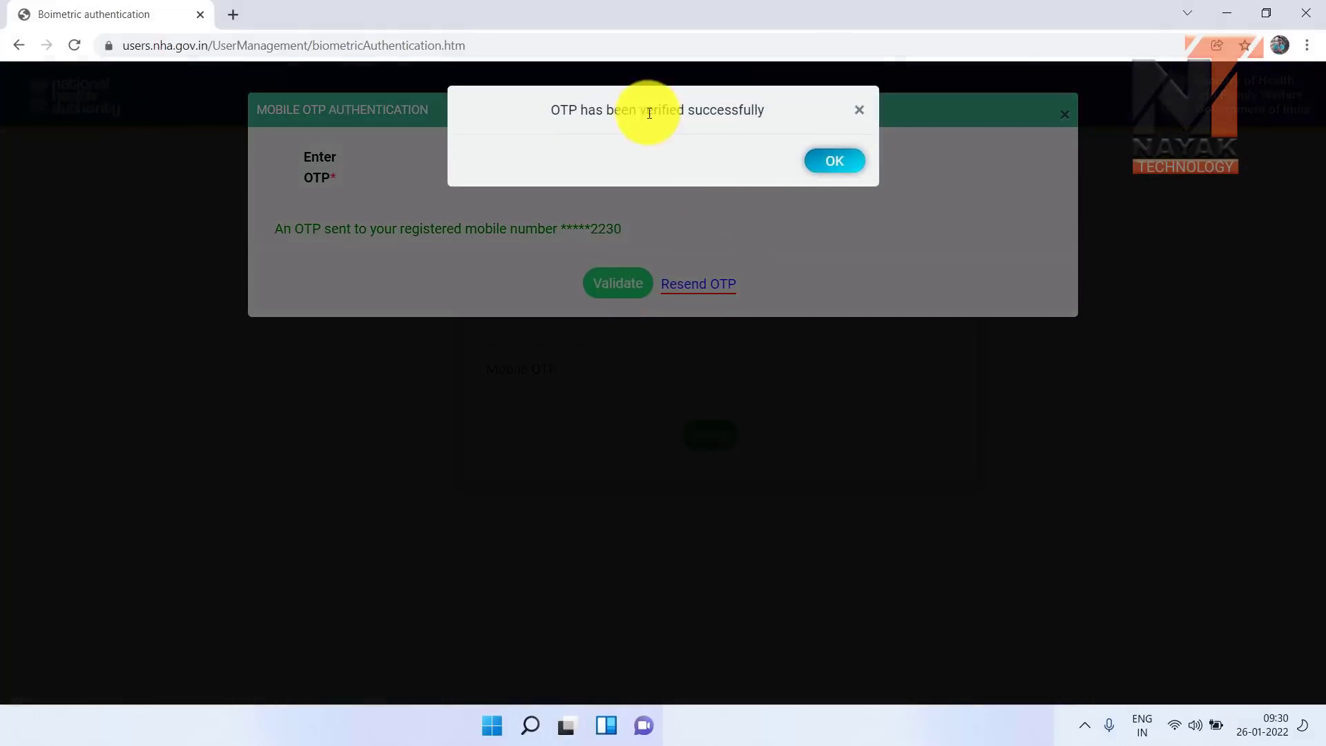
pyautogui.click(834, 163)
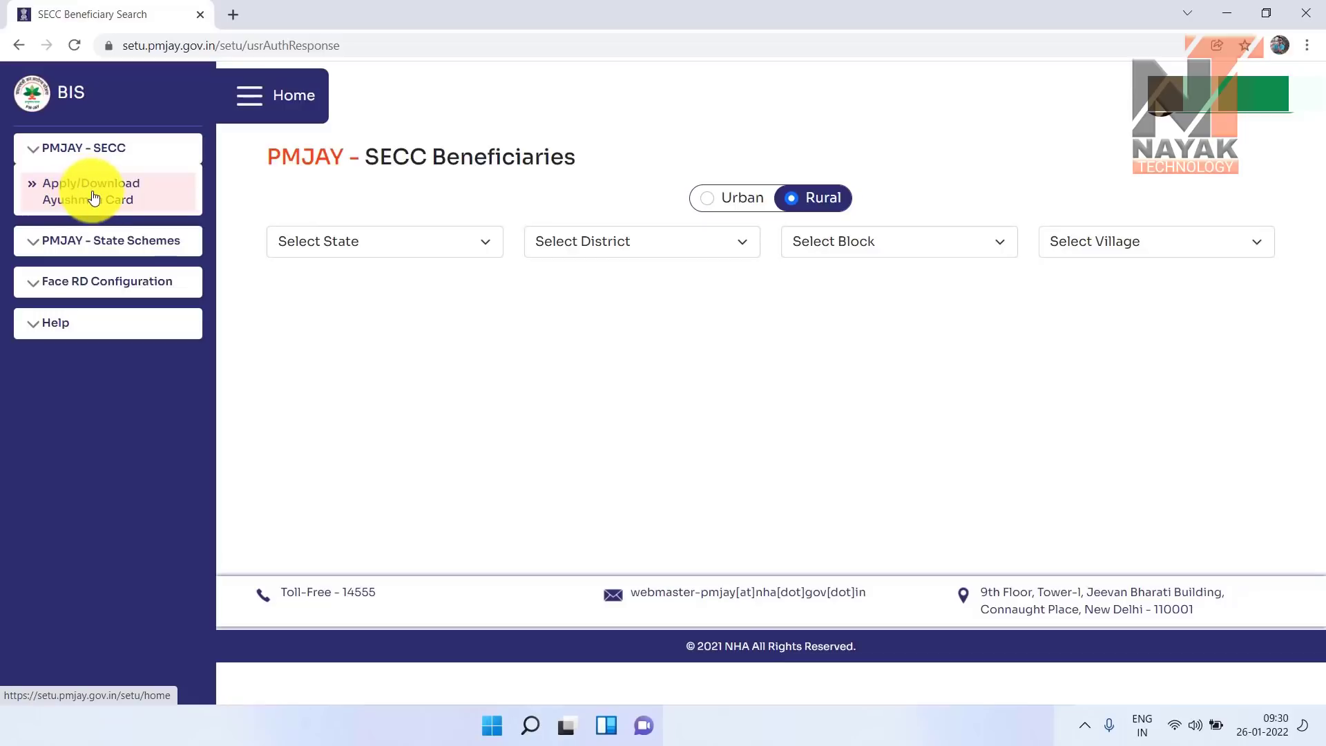
# Expand the PMJAY - State Schemes, Face RD Configuration and Help sidebar sections
pyautogui.click(32, 246)
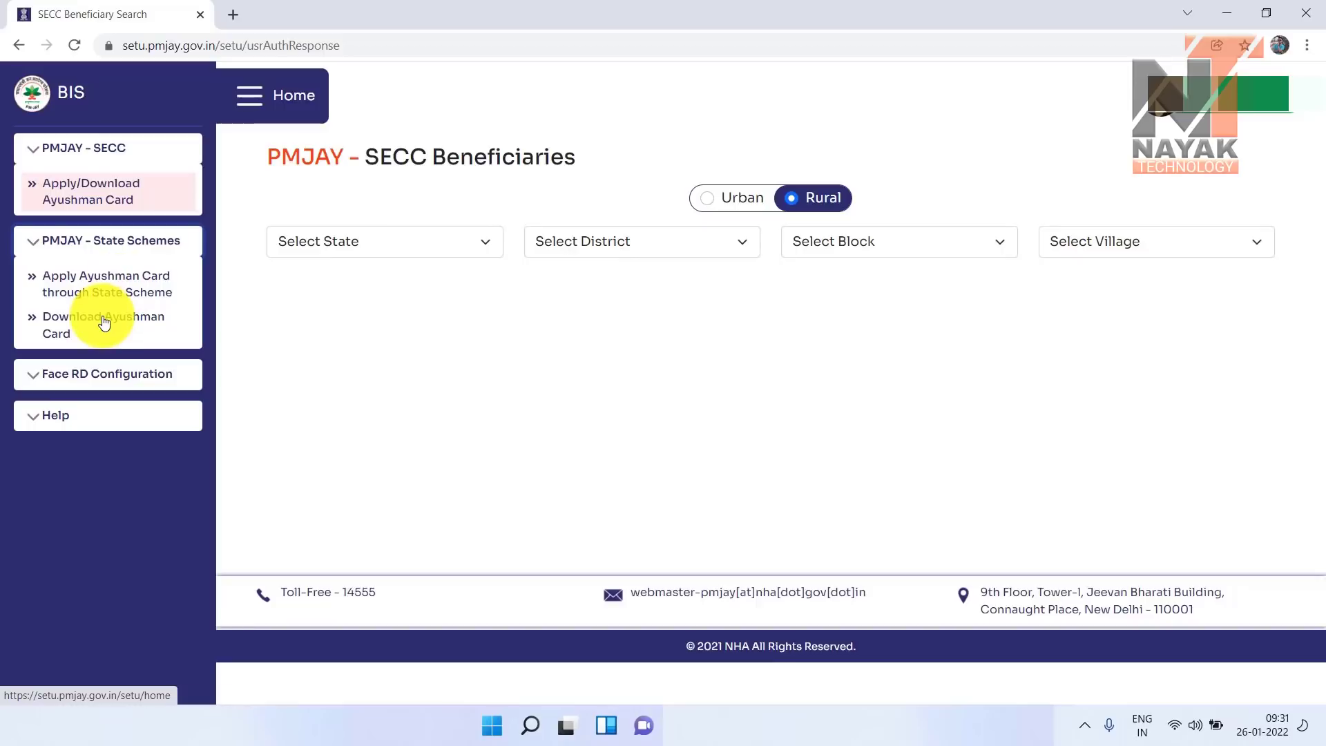
pyautogui.click(34, 380)
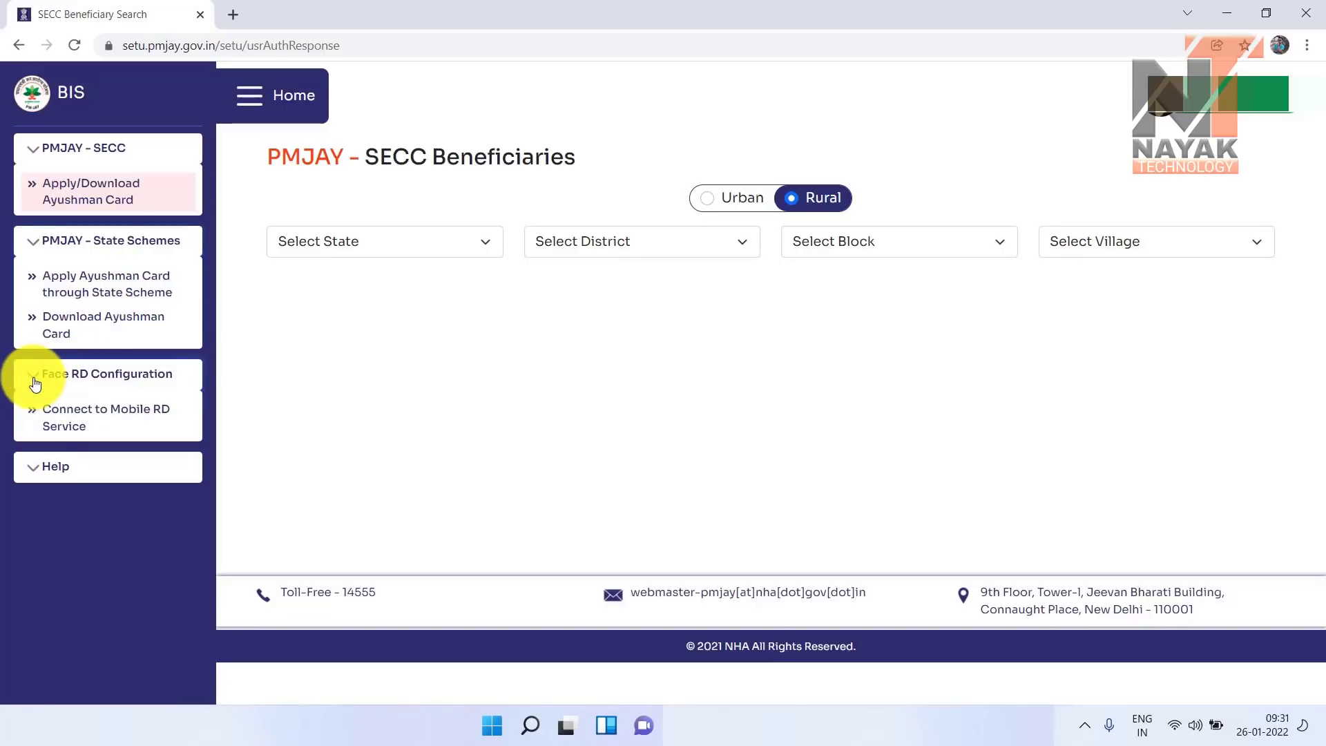
pyautogui.click(27, 468)
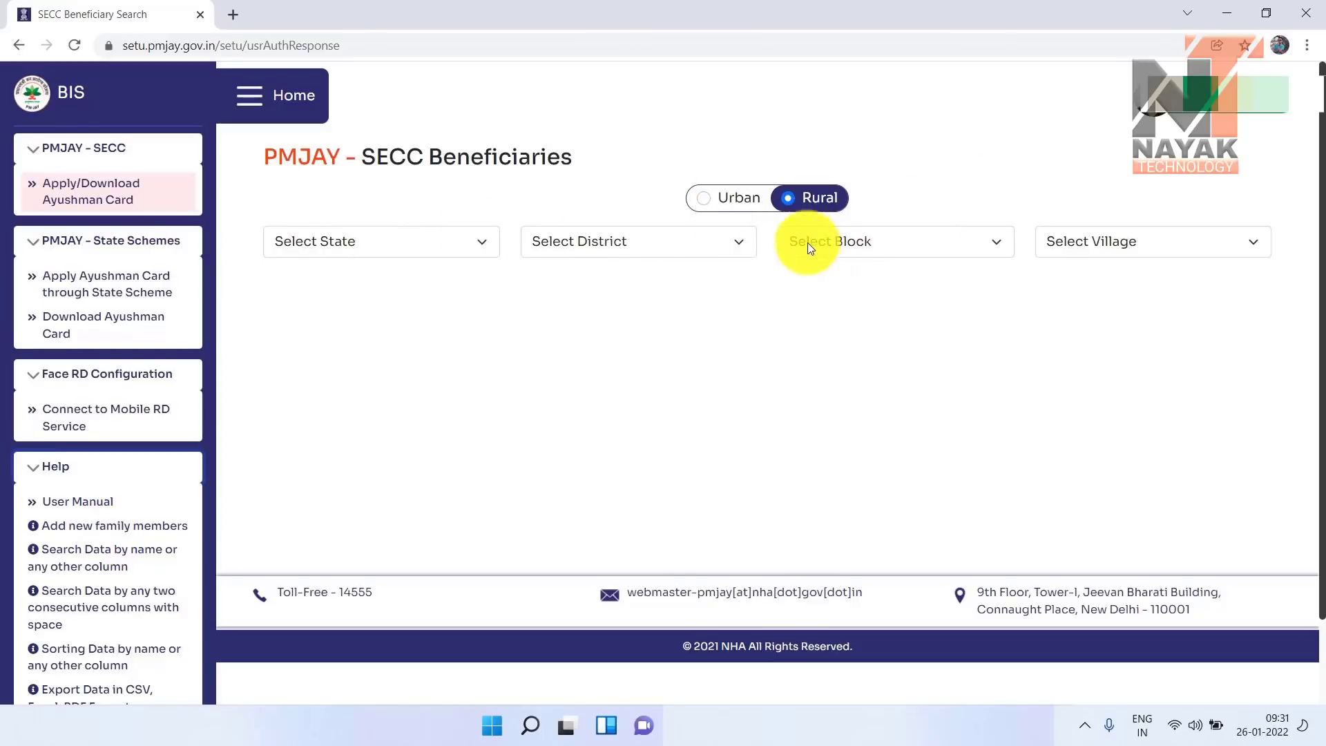
# Toggle the beneficiary search to Urban and back to Rural, then bring up the state list
pyautogui.click(699, 203)
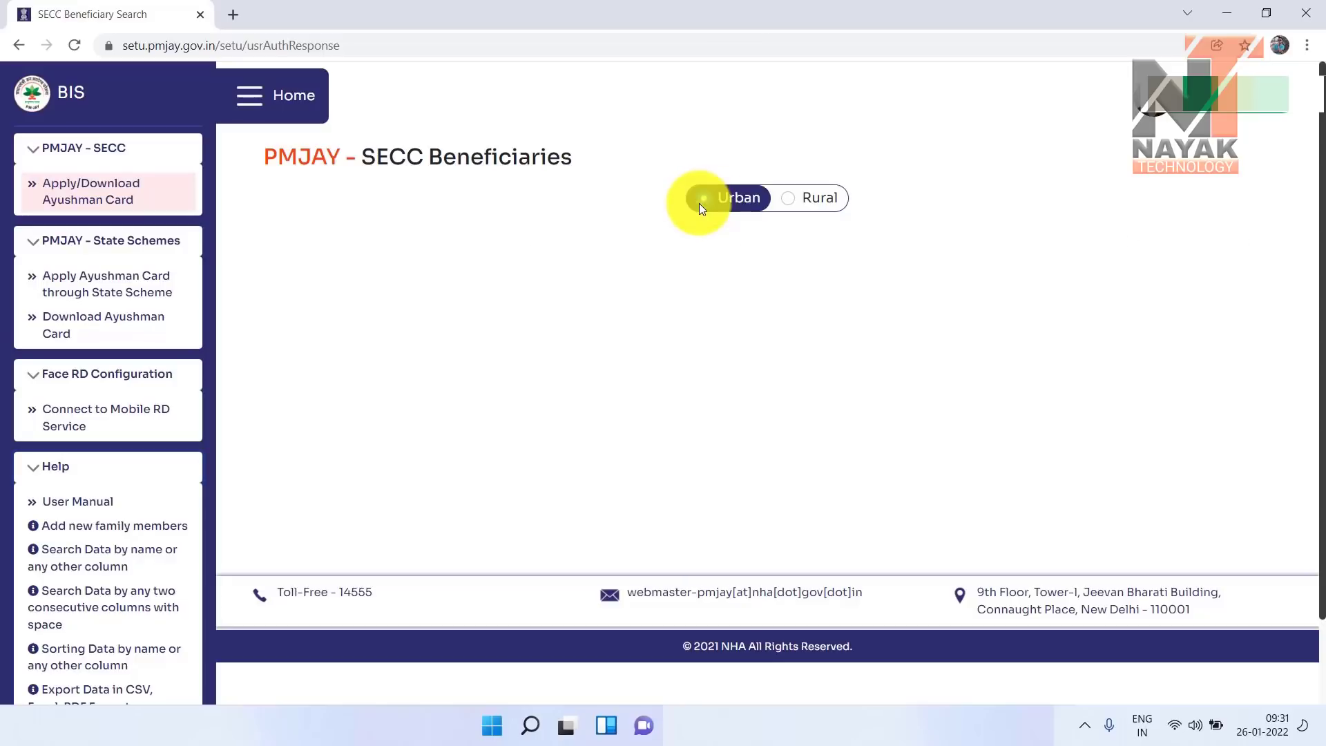
pyautogui.click(798, 201)
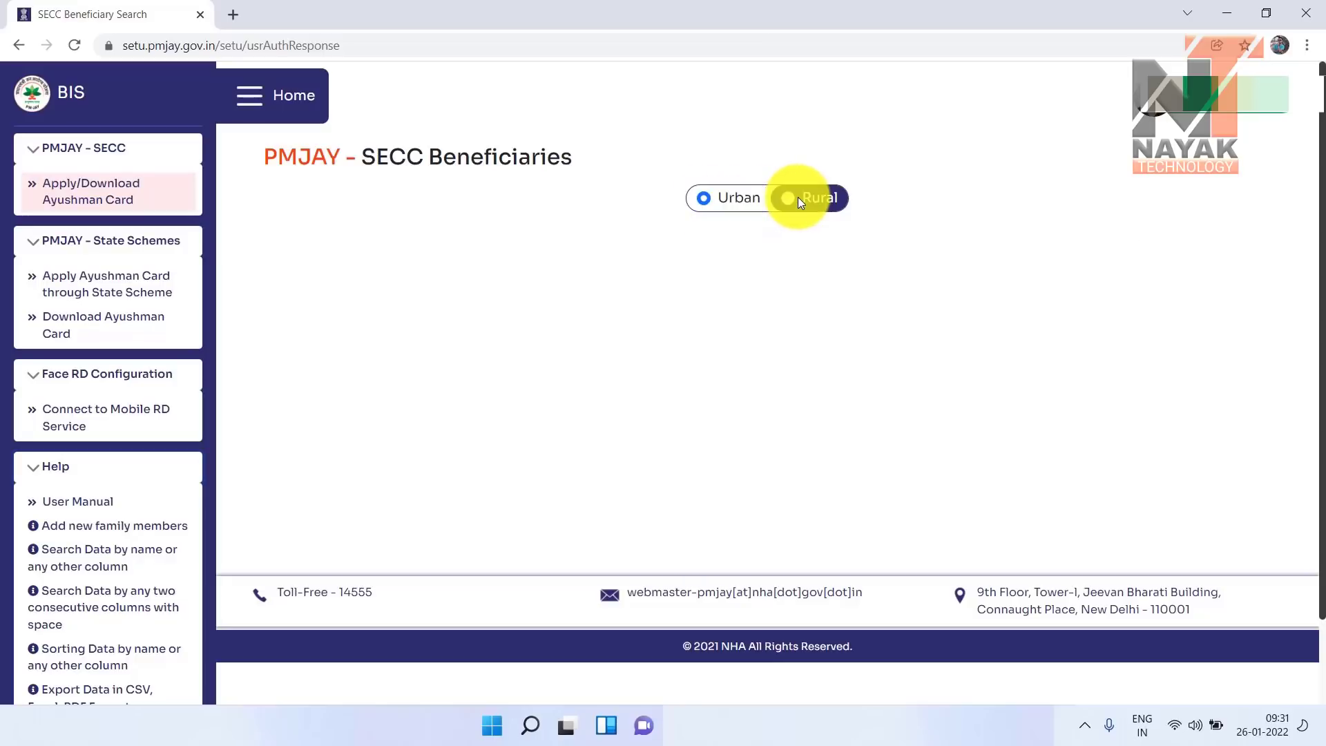
pyautogui.click(416, 241)
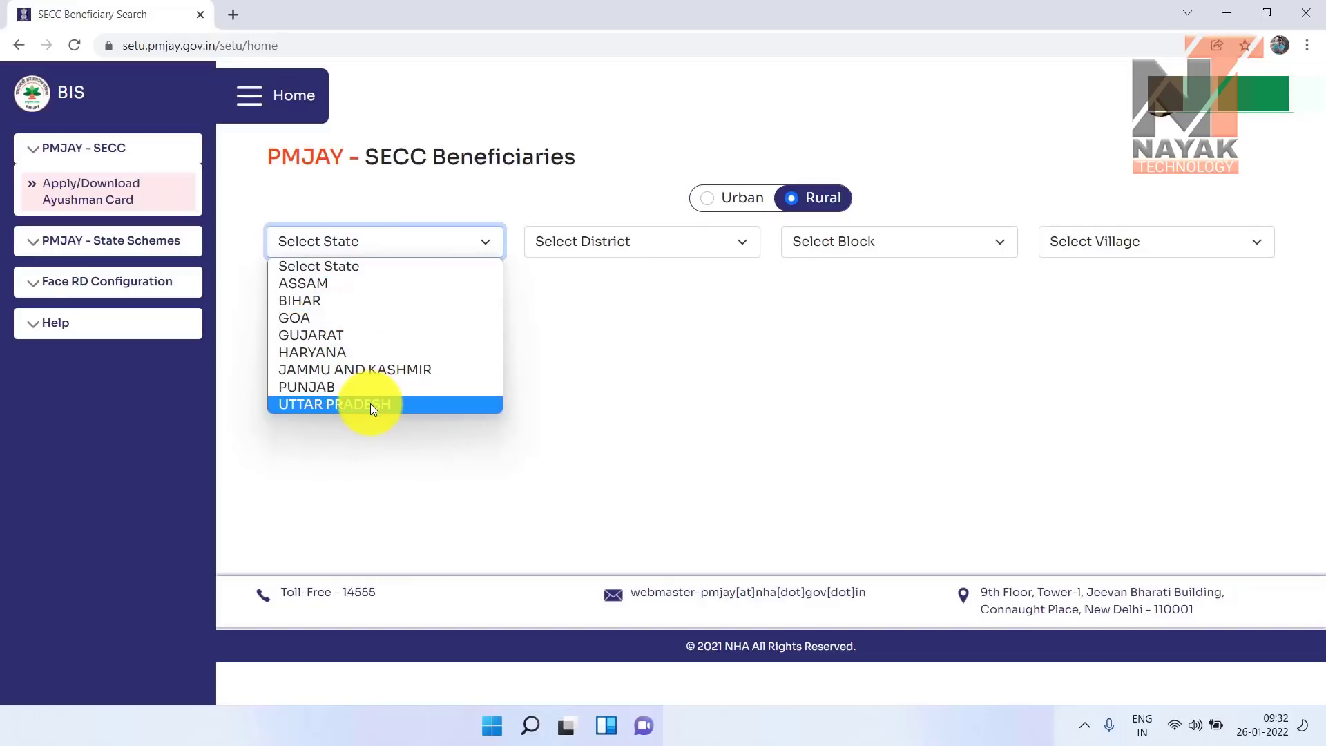
# Filter SECC beneficiaries to Uttar Pradesh, BANDA district, TINDWARI block, Amli Kaur village
pyautogui.click(371, 405)
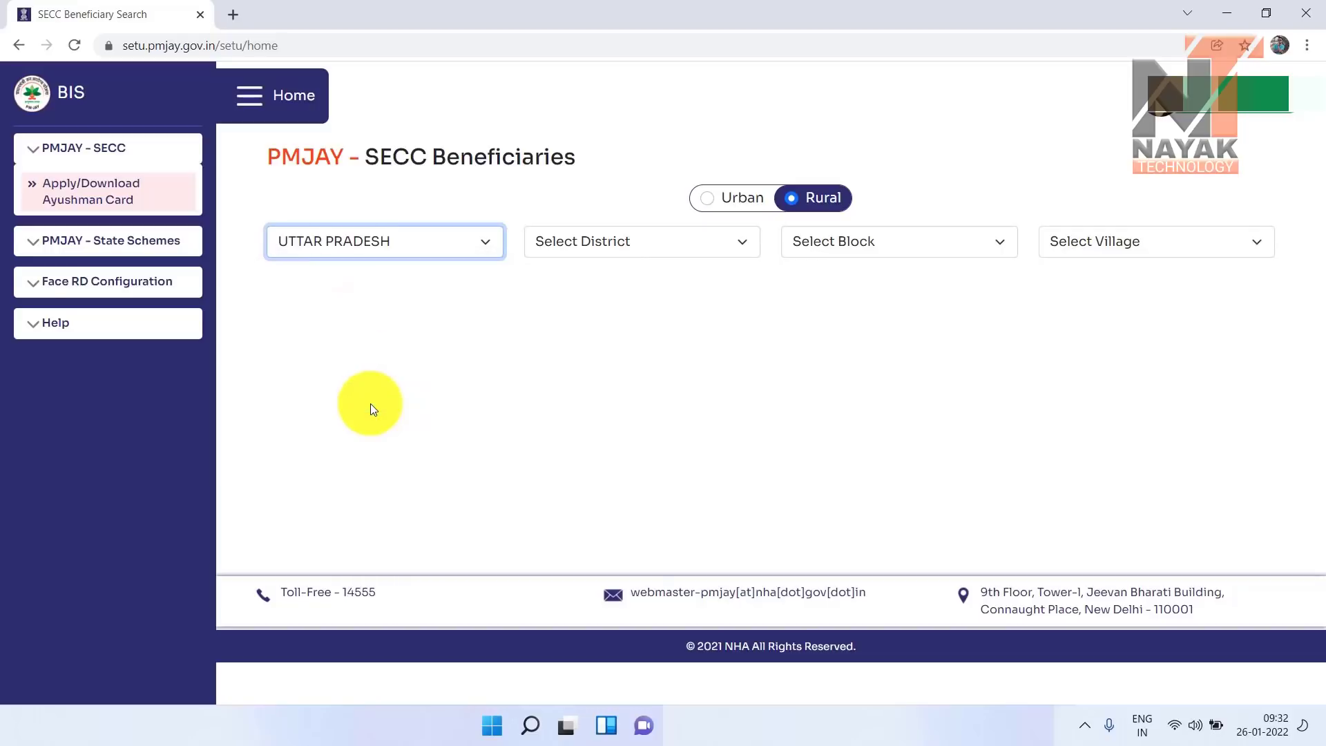
pyautogui.click(597, 245)
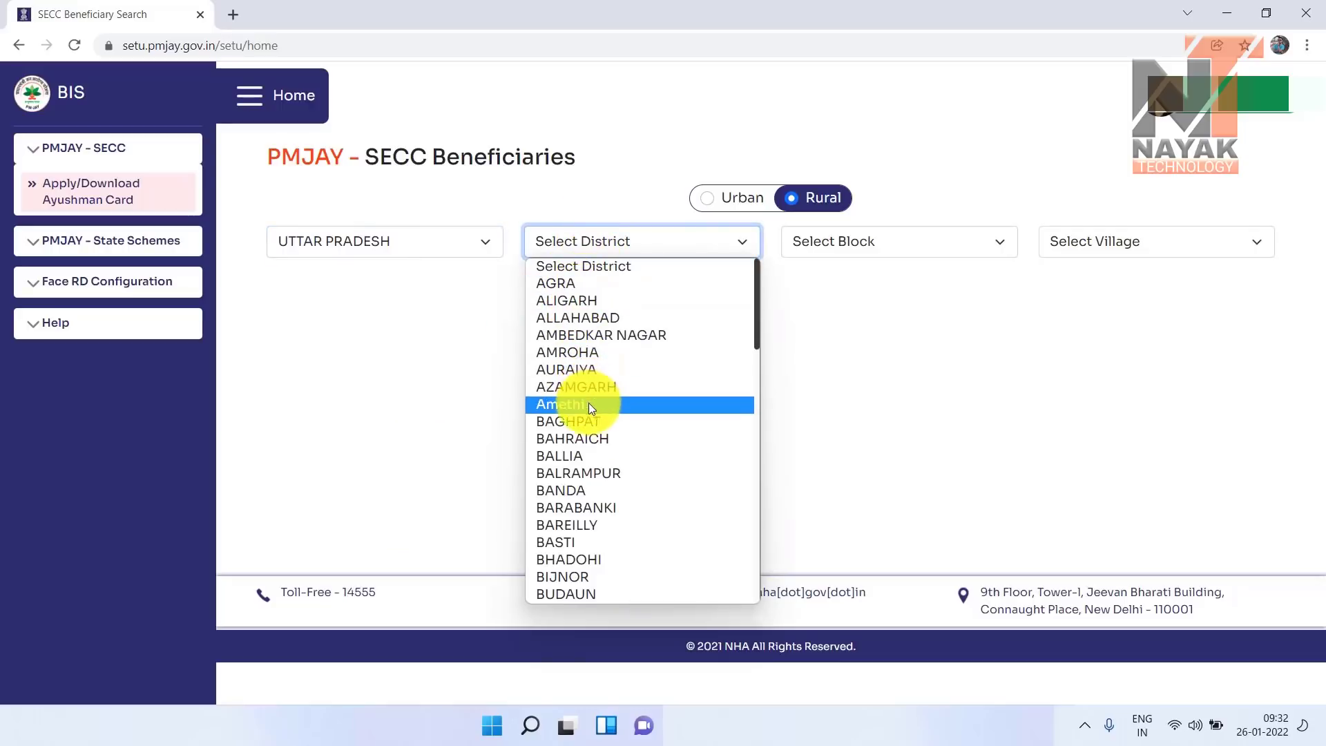
pyautogui.click(580, 490)
pyautogui.click(826, 246)
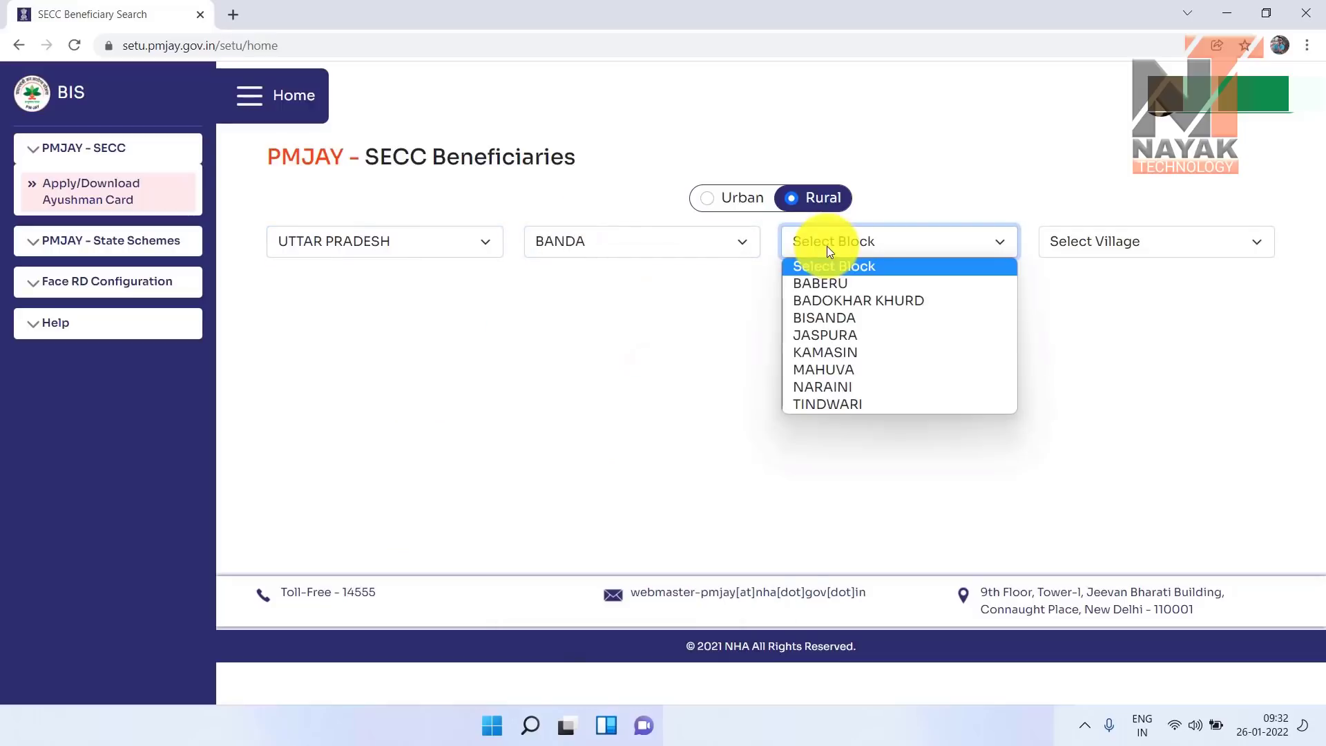
pyautogui.click(859, 402)
pyautogui.click(1112, 239)
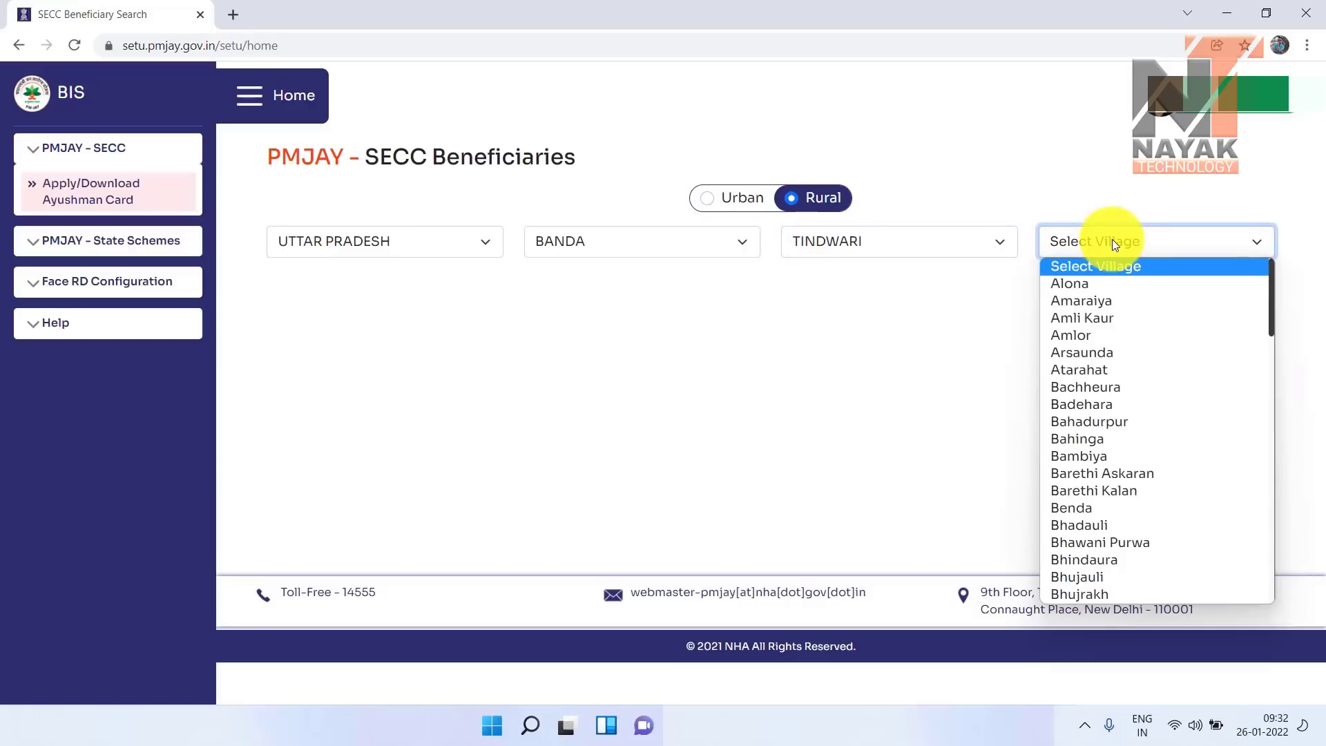
pyautogui.click(1119, 319)
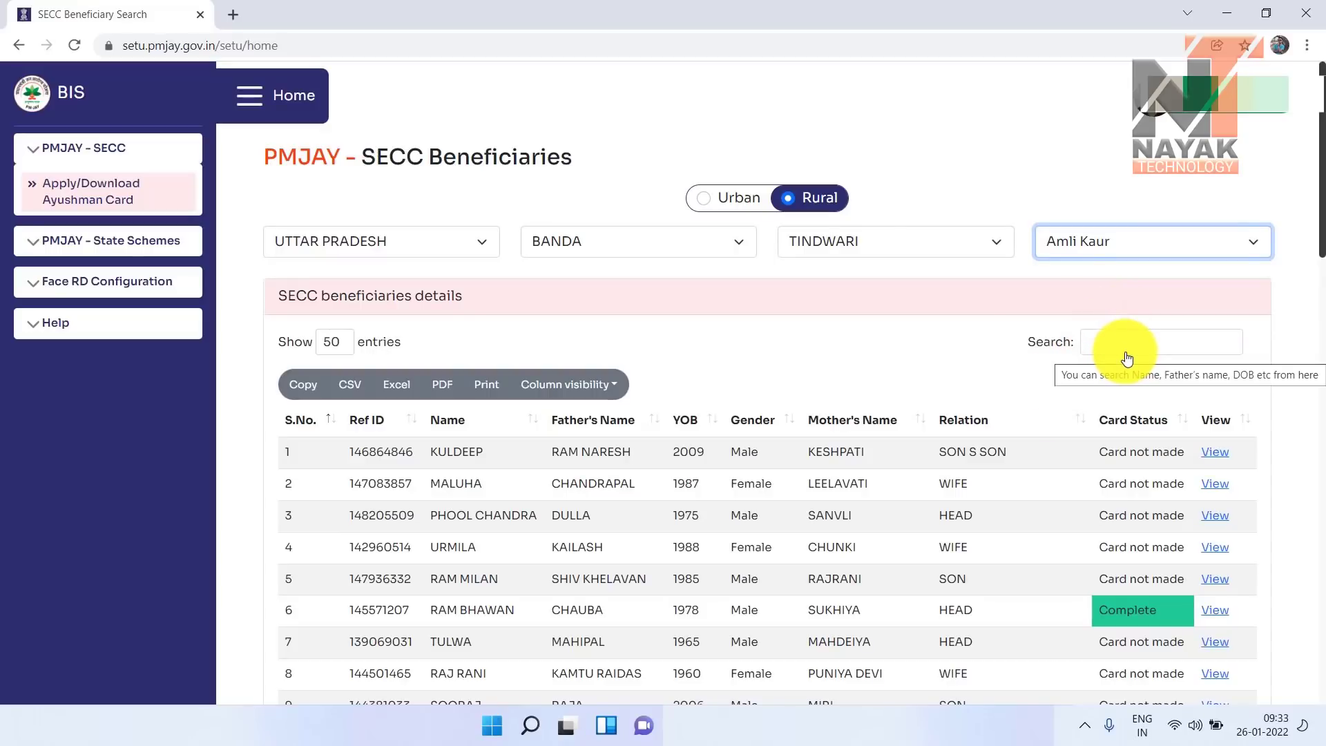
# Scroll through the beneficiary results and page forward to page 3
pyautogui.scroll(-5, 907, 561)
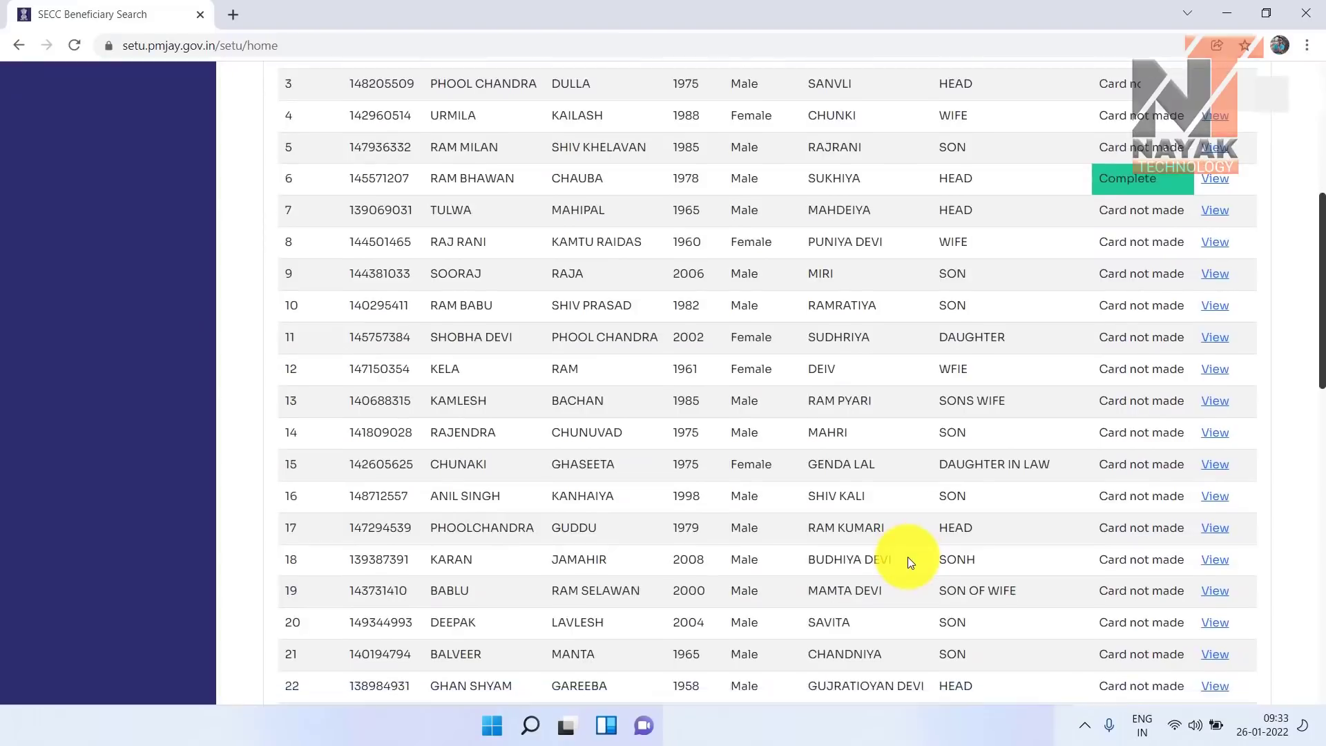
pyautogui.scroll(-10, 907, 558)
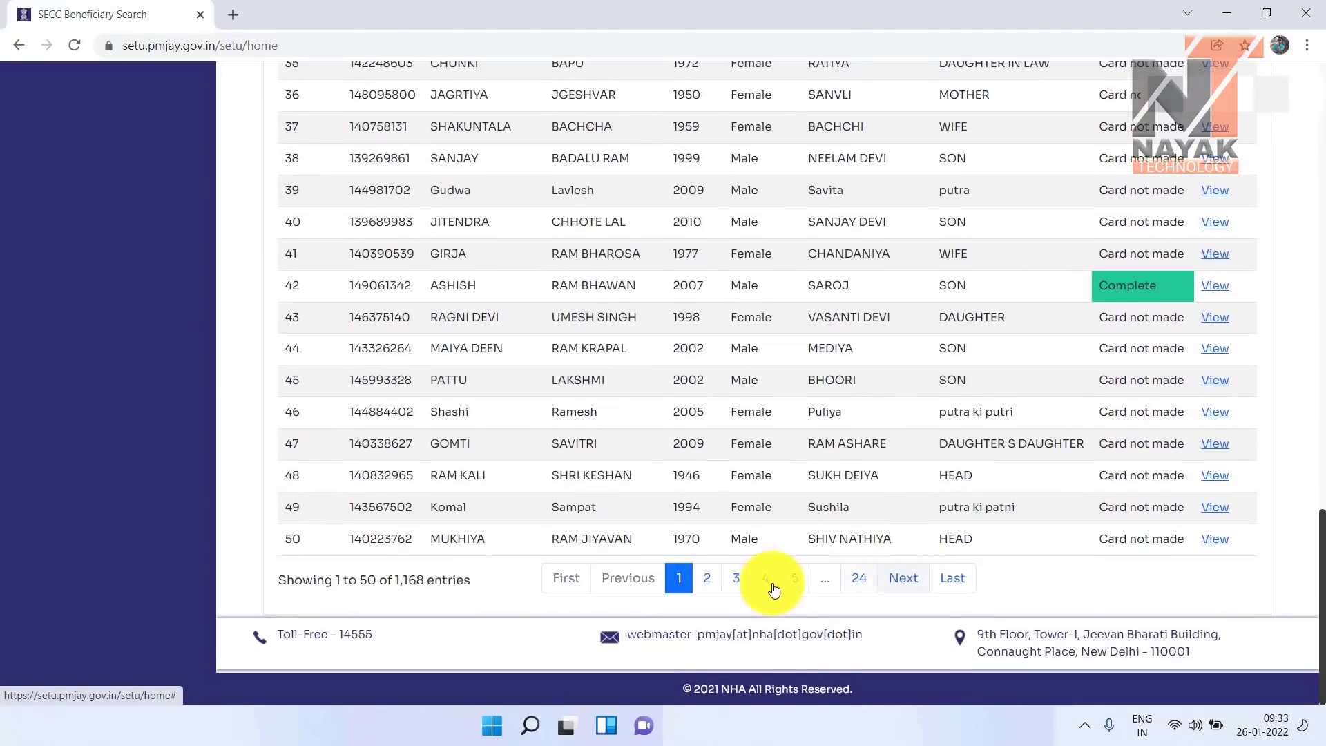
pyautogui.click(706, 584)
pyautogui.click(734, 580)
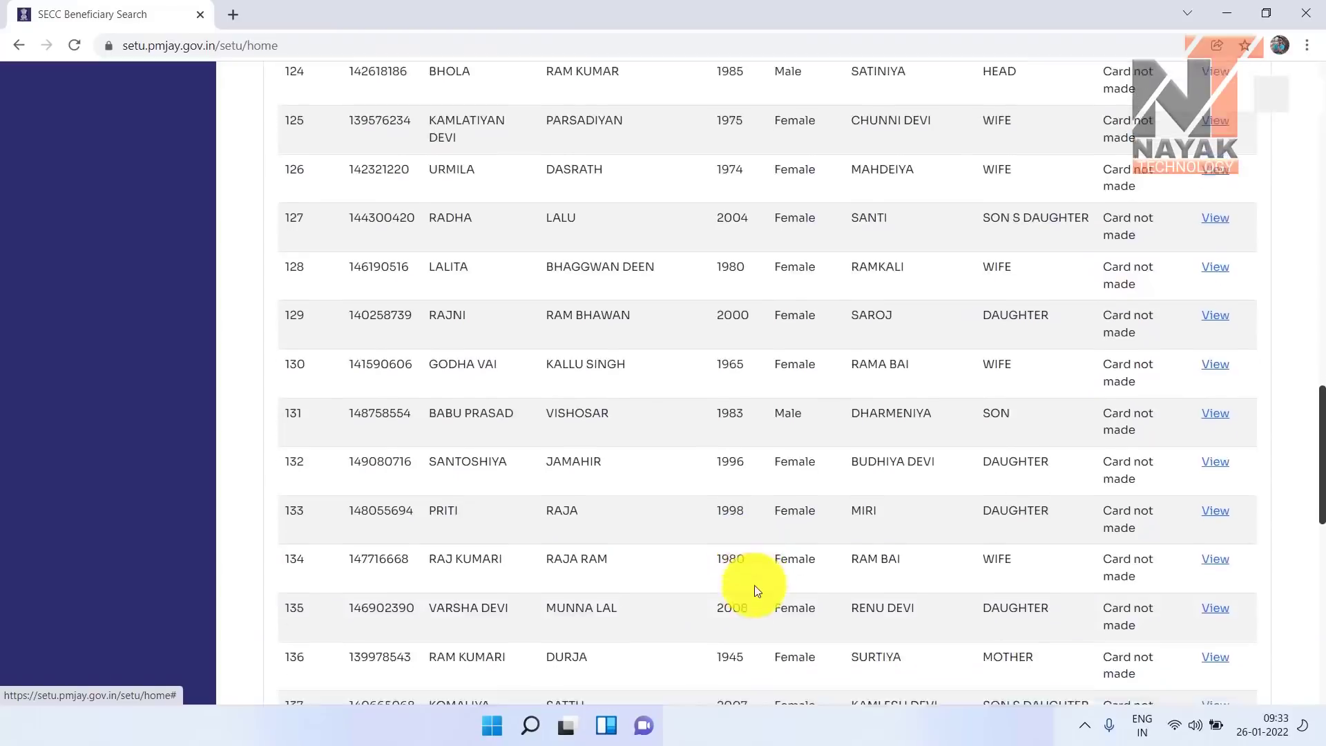
pyautogui.scroll(20, 730, 532)
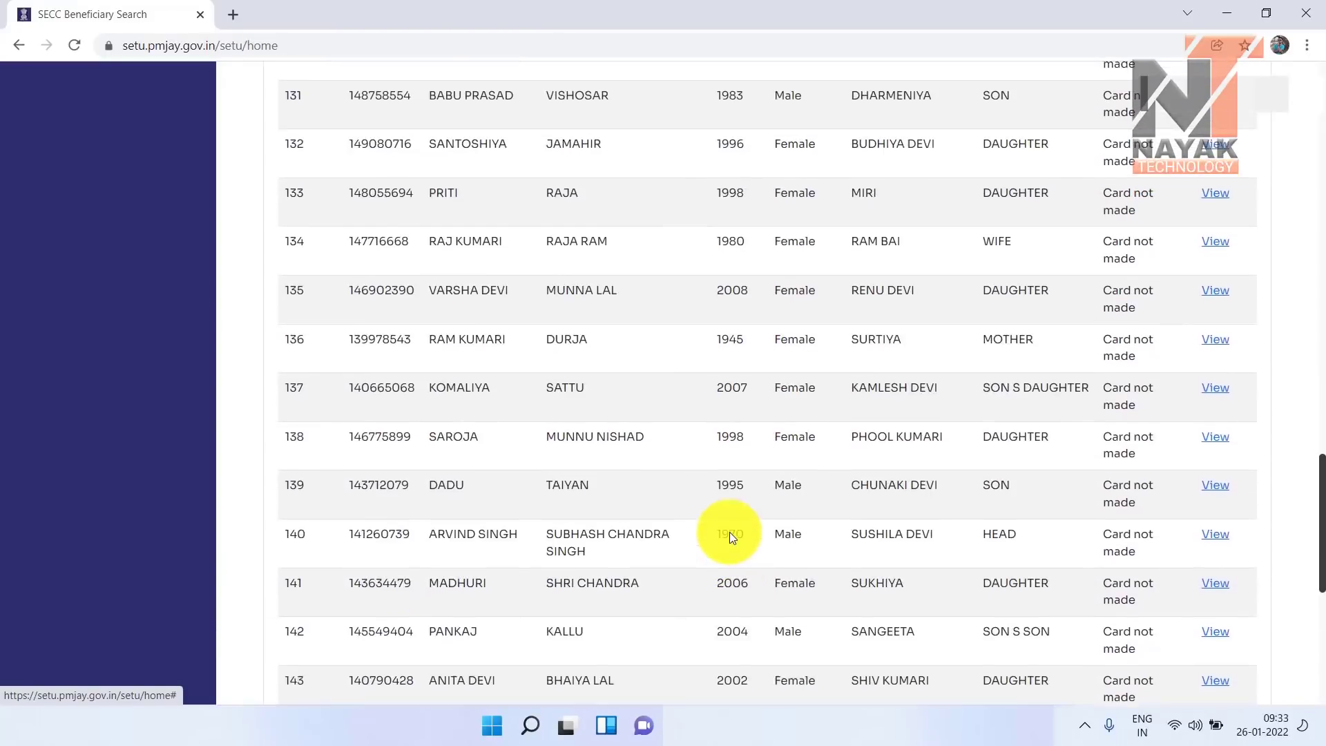
pyautogui.scroll(4, 730, 532)
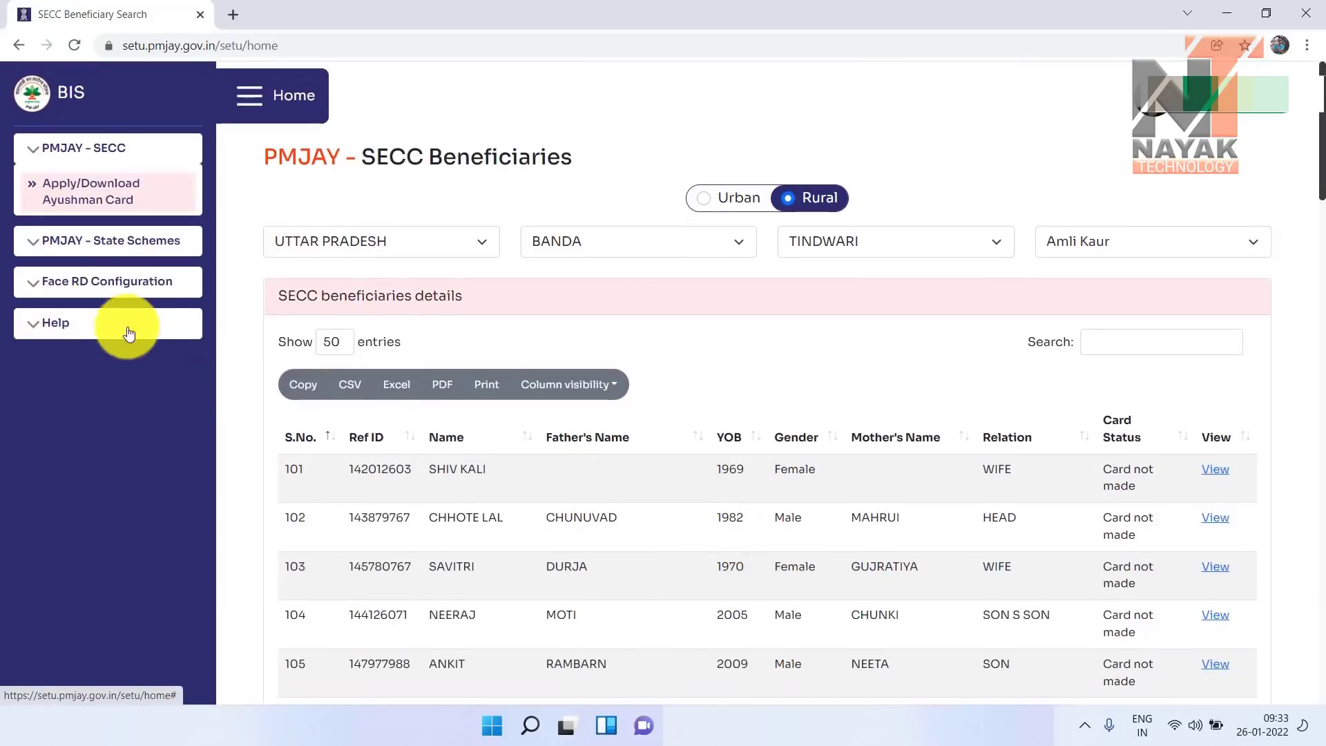
# Try the state scheme card search (Uttar Pradesh, Ration Card (ADCD), AMBEDKAR NAGAR), then reopen PMJAY - SECC
pyautogui.click(38, 243)
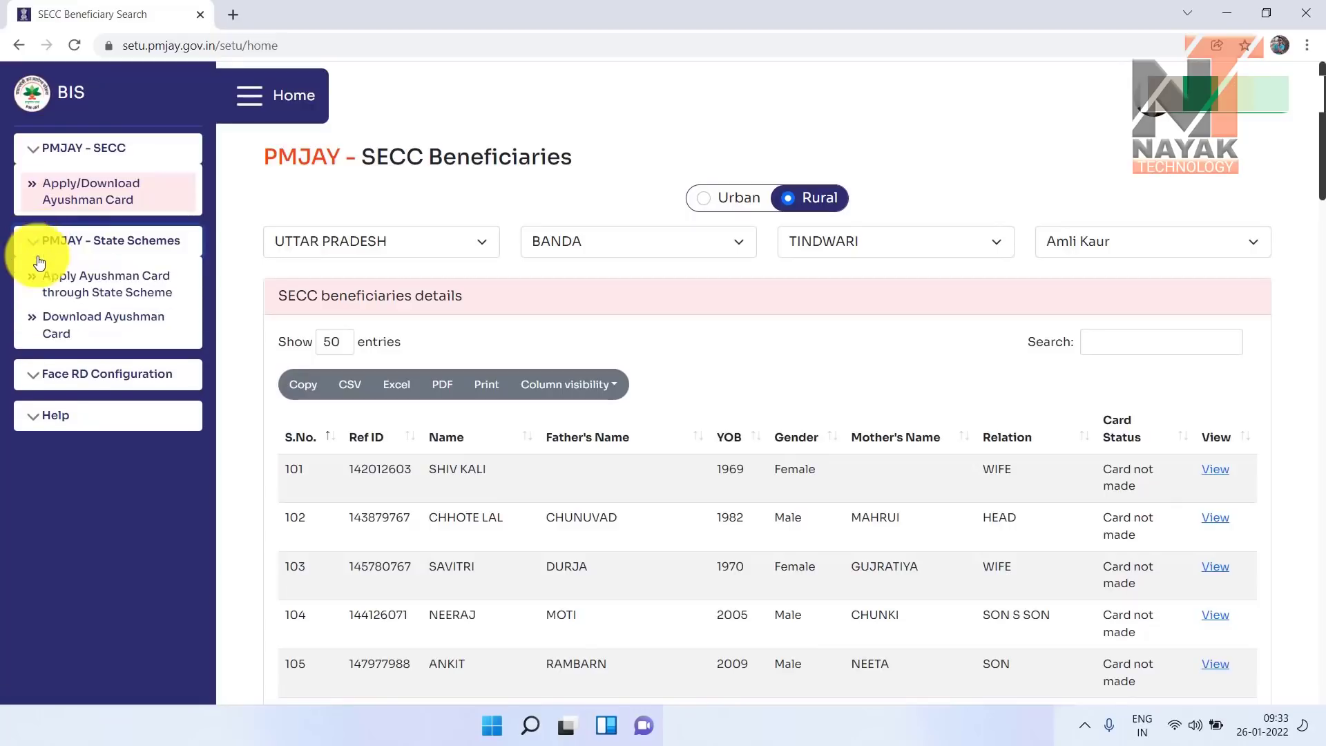
pyautogui.click(111, 291)
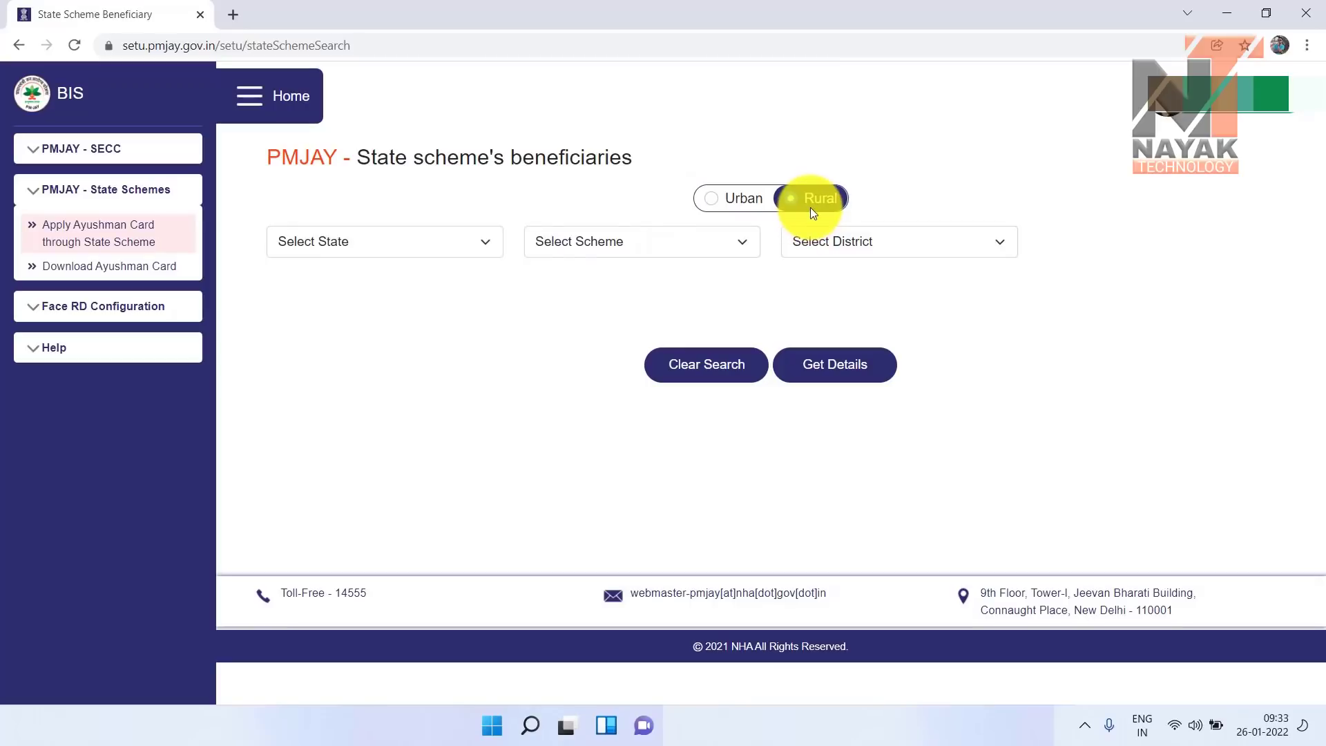
pyautogui.click(442, 238)
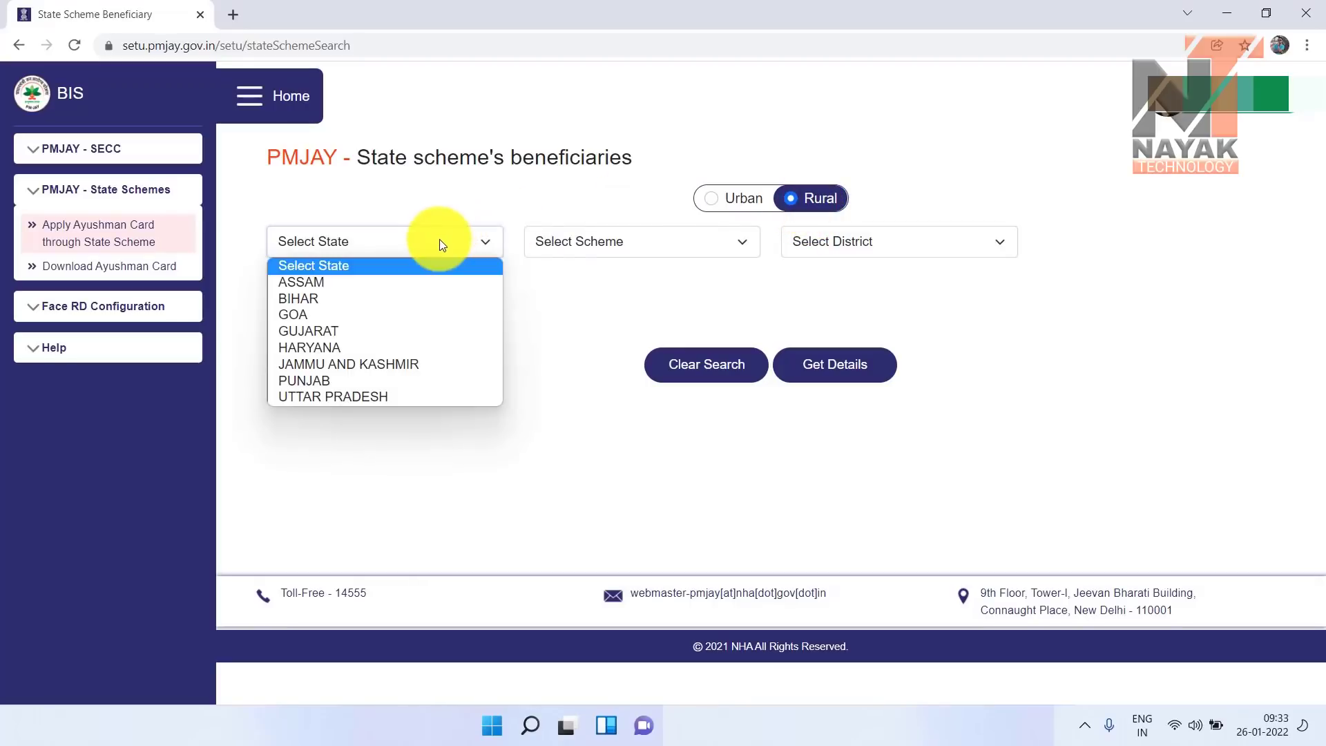
pyautogui.click(329, 395)
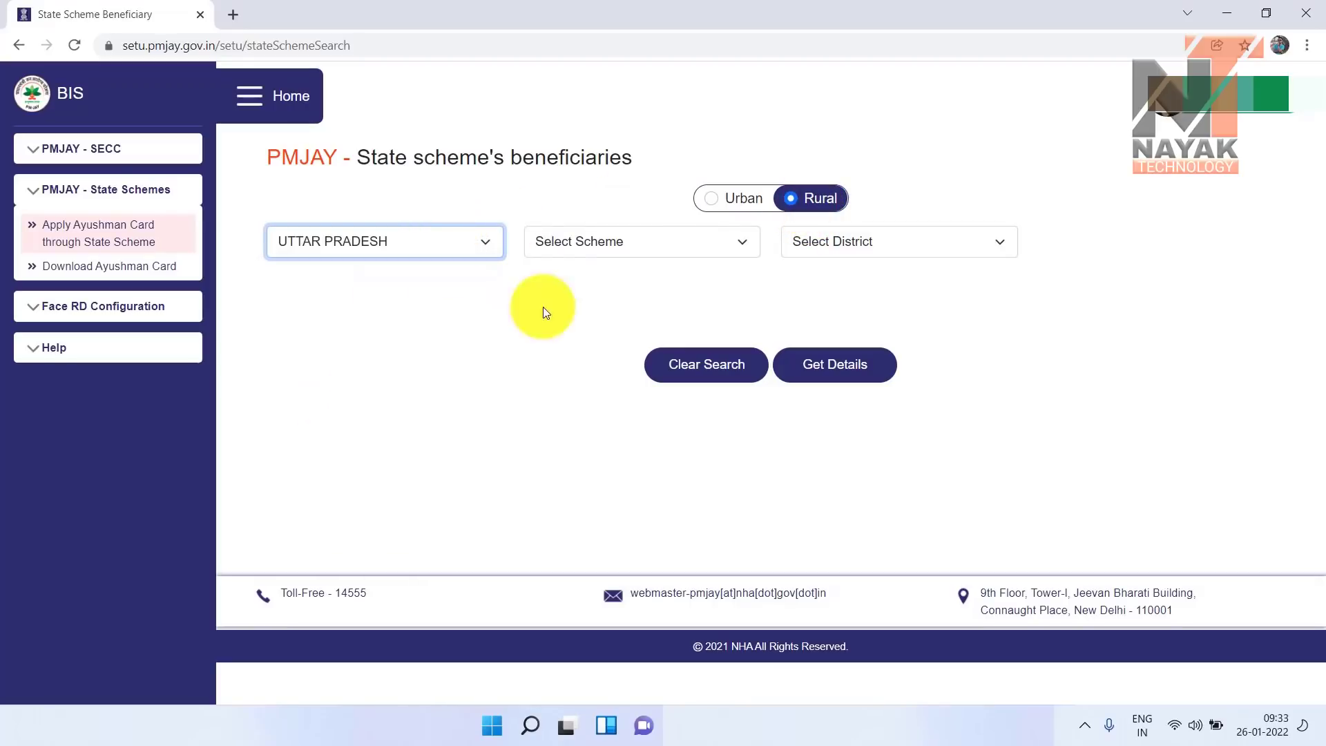
pyautogui.click(585, 243)
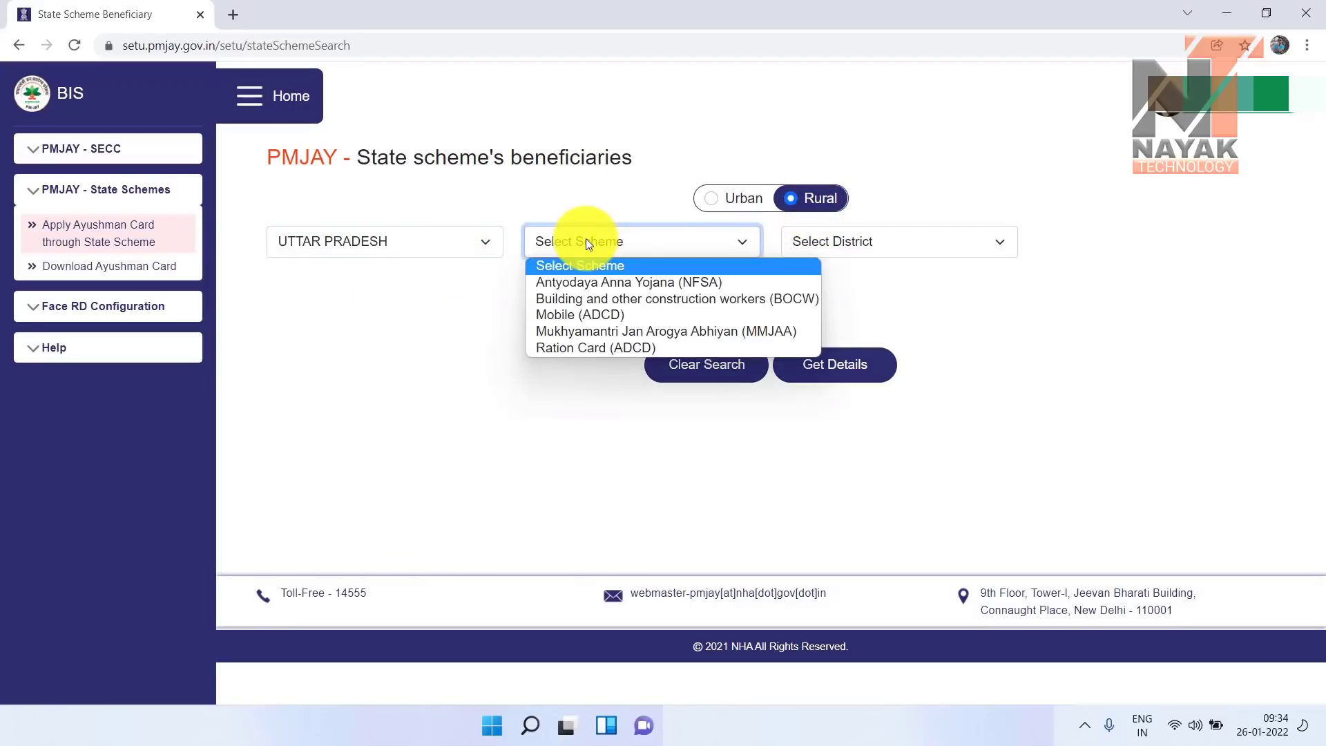
pyautogui.click(588, 347)
pyautogui.click(830, 252)
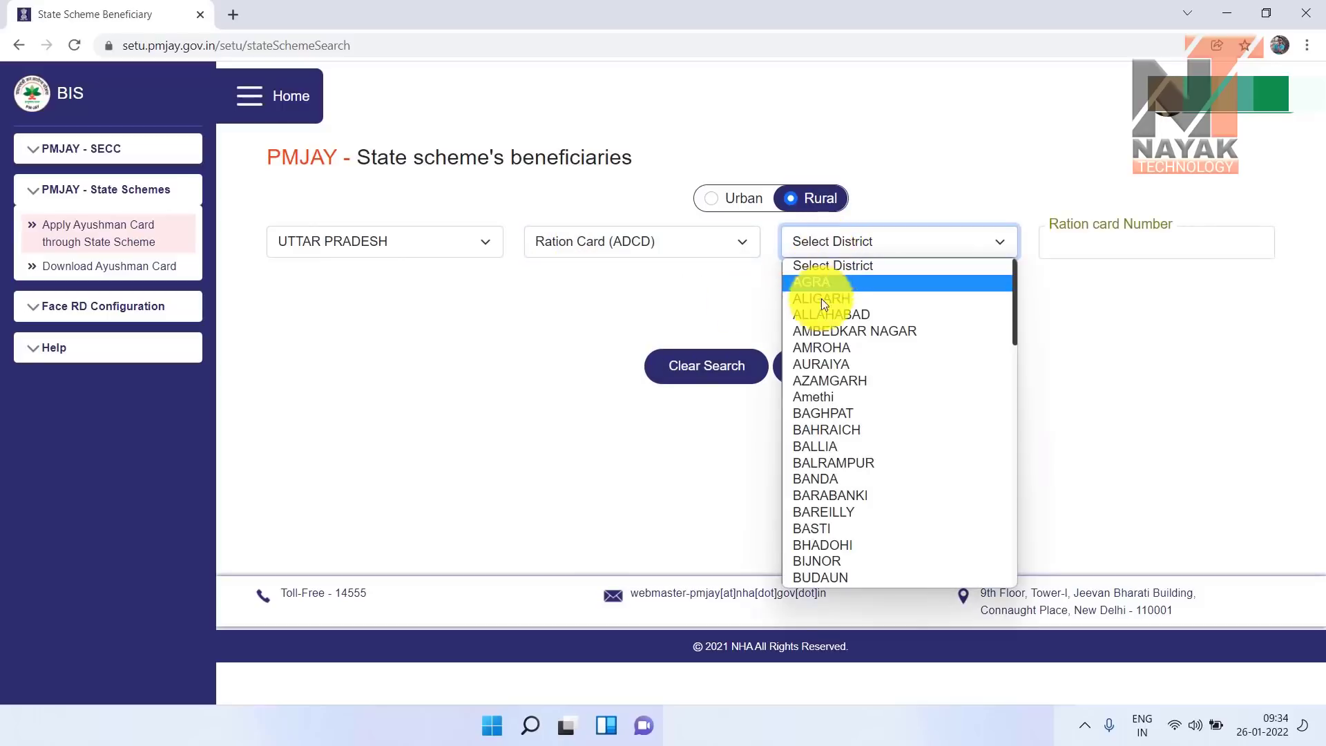
pyautogui.click(830, 335)
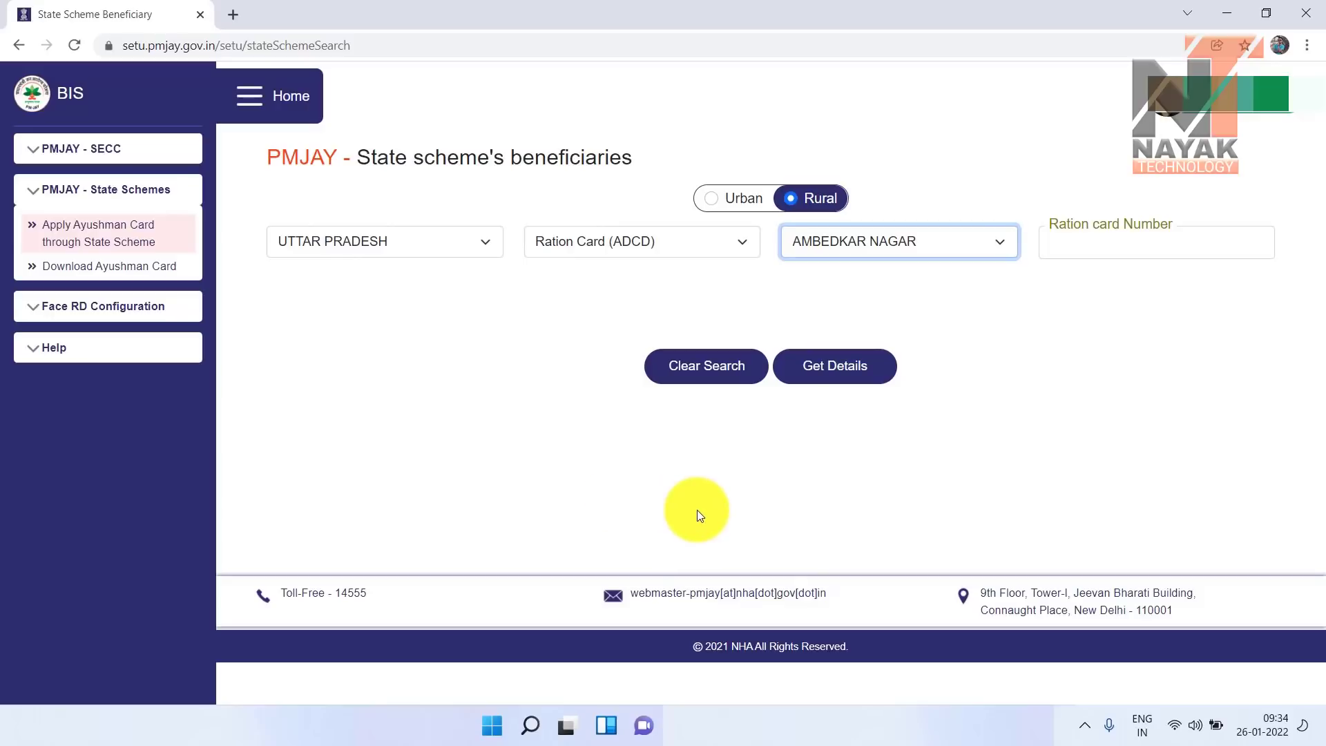
pyautogui.click(81, 149)
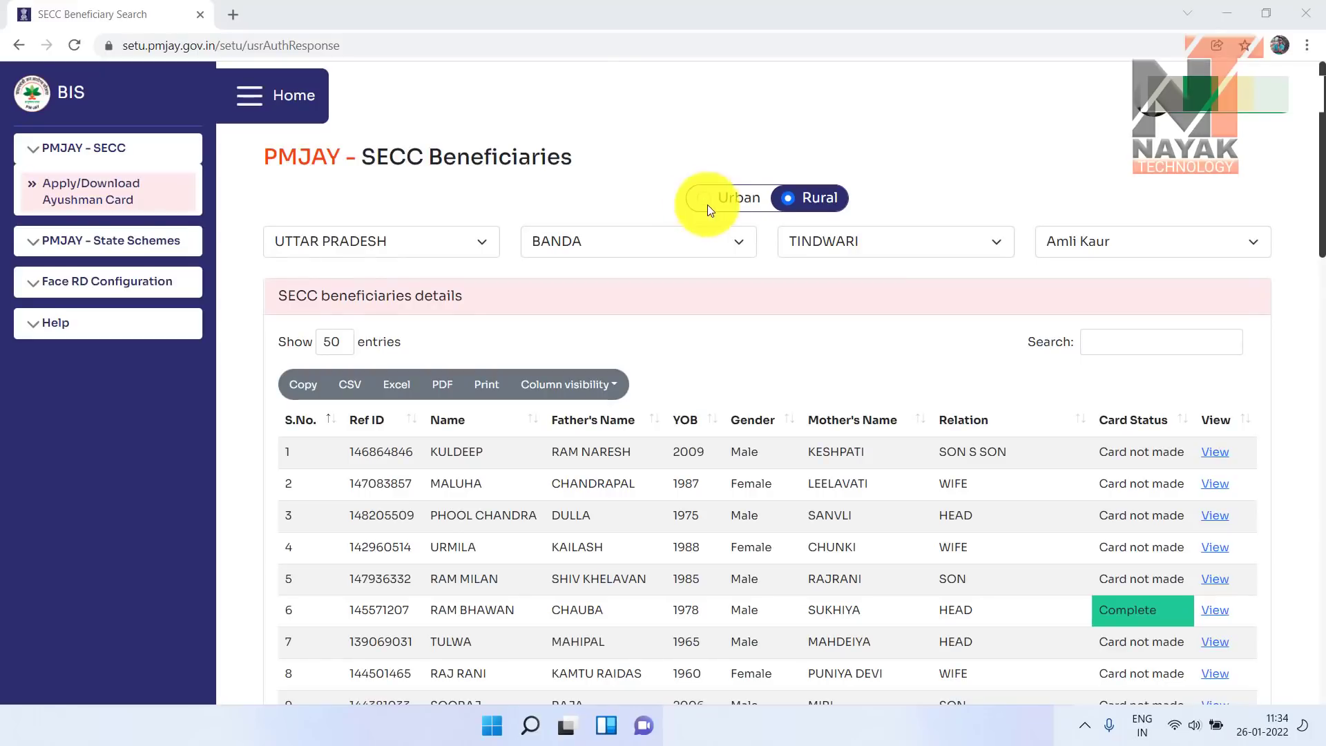
pyautogui.click(1109, 434)
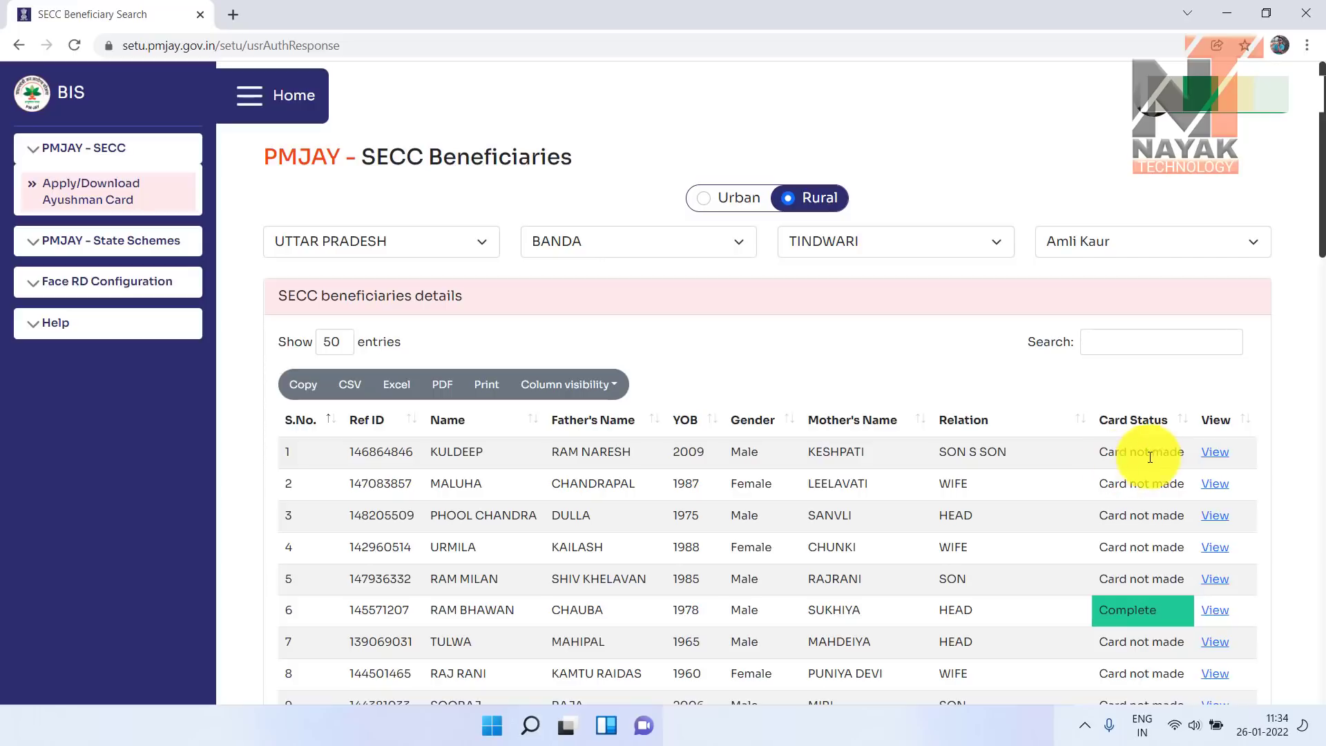
pyautogui.click(1212, 462)
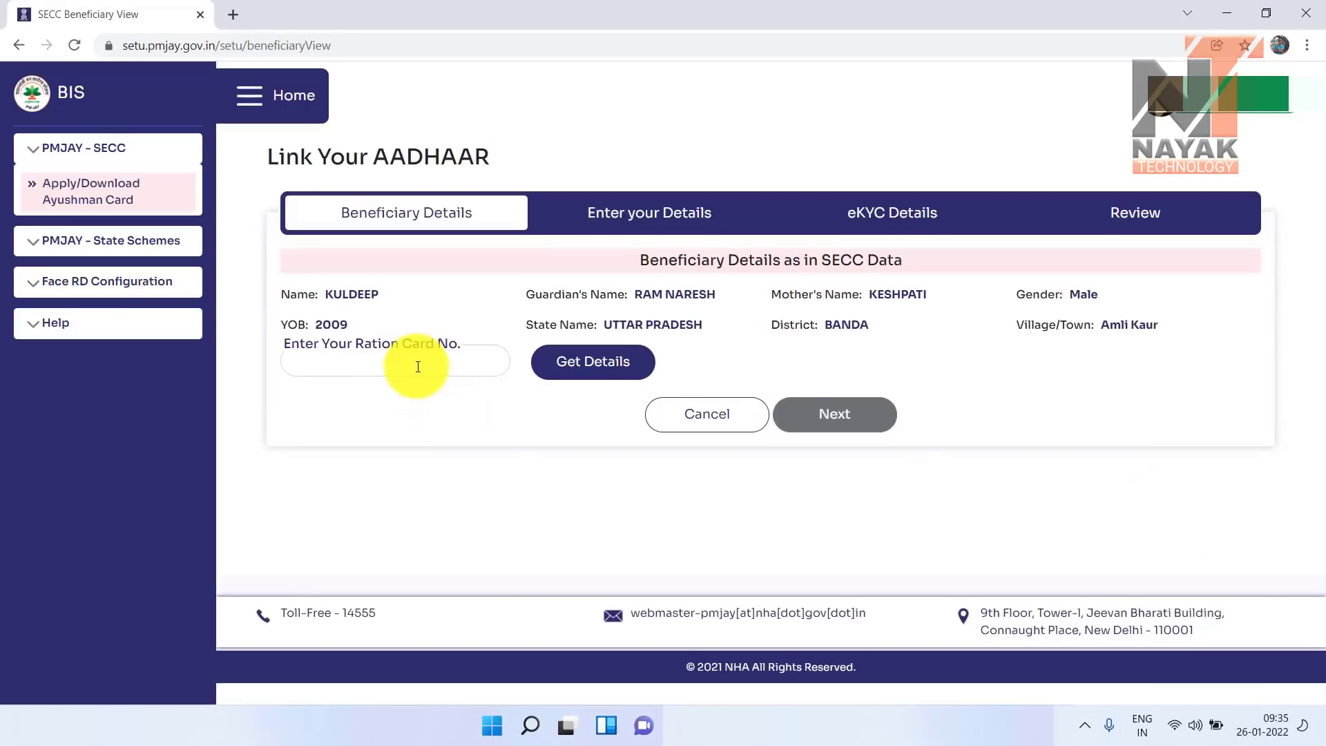
pyautogui.click(414, 365)
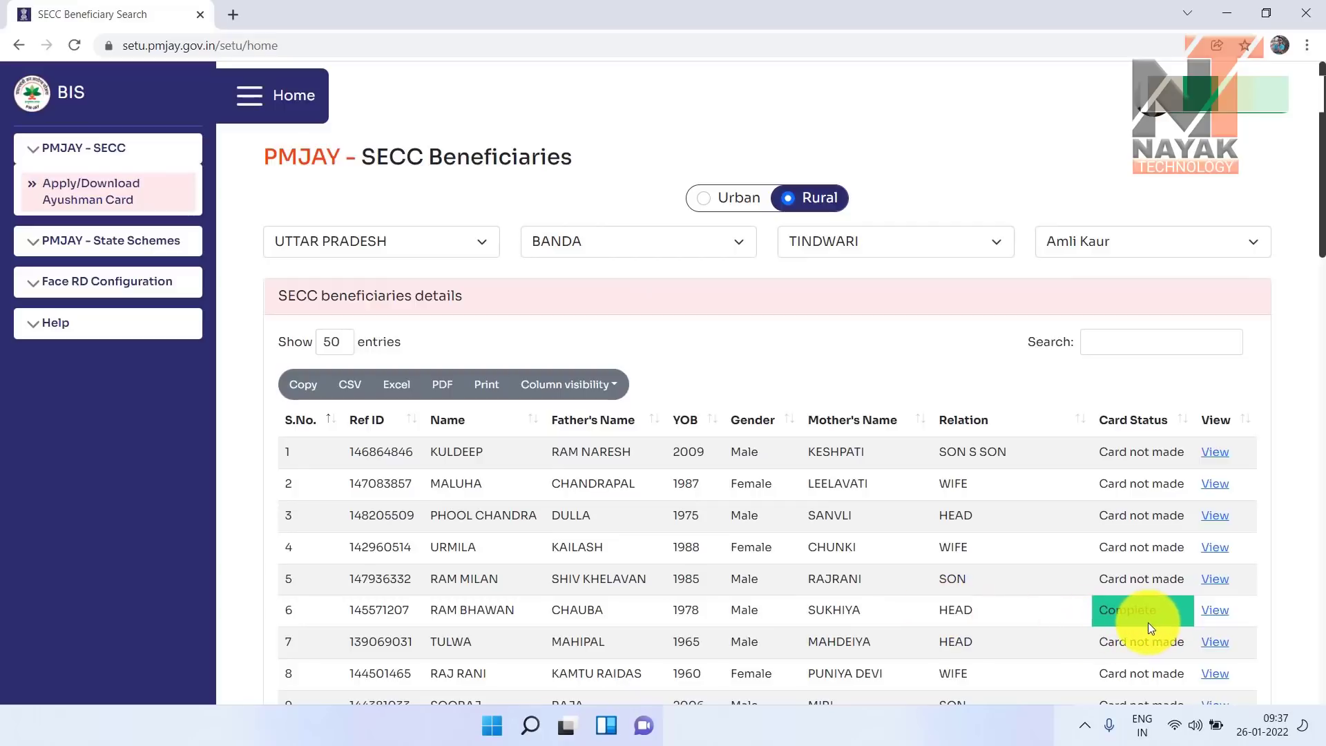
# View the sixth beneficiary's completed Ayushman card and switch to the Add Member tab
pyautogui.click(1215, 612)
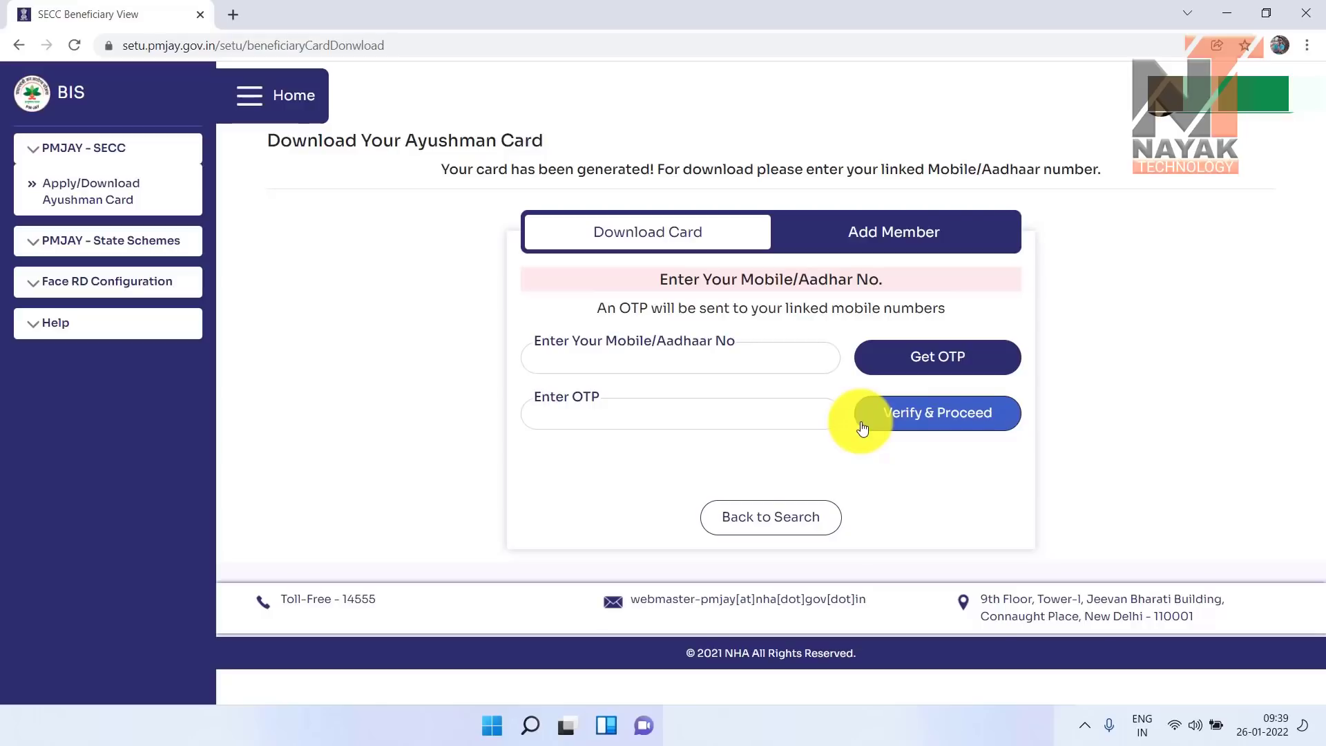
pyautogui.click(882, 244)
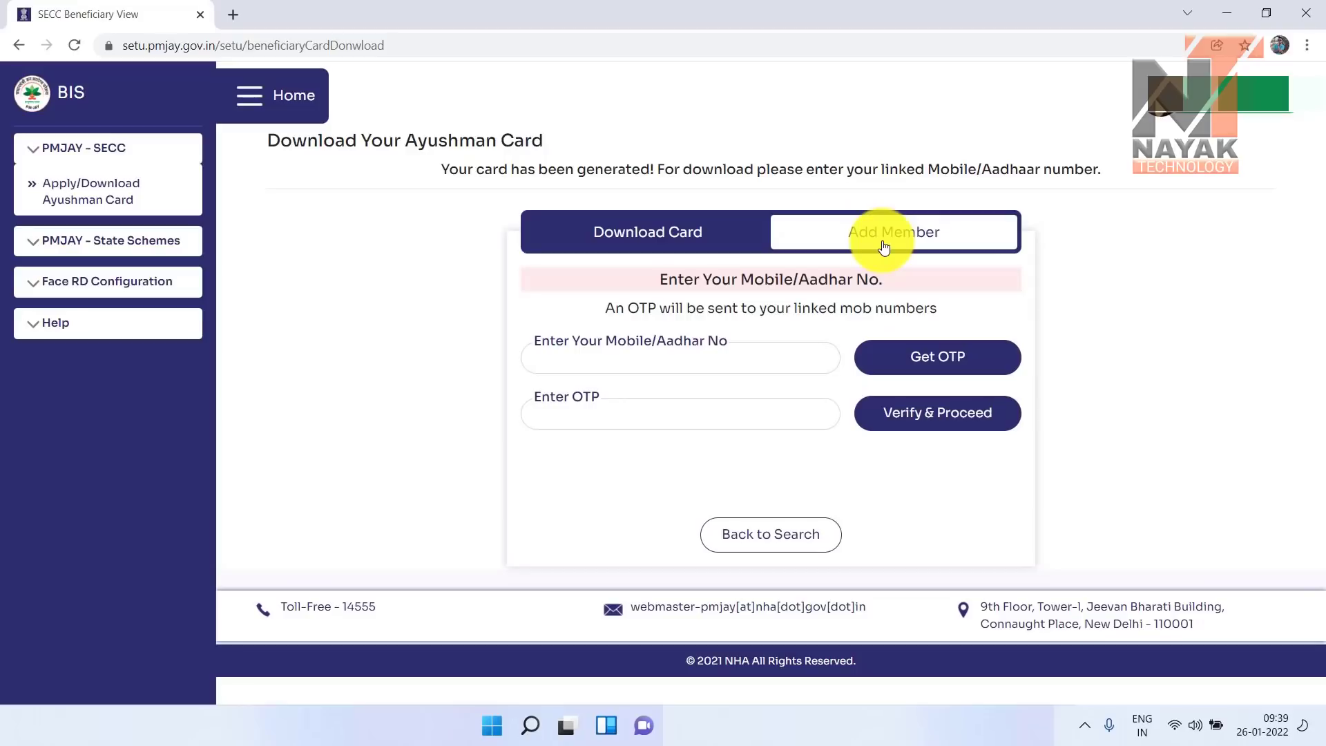